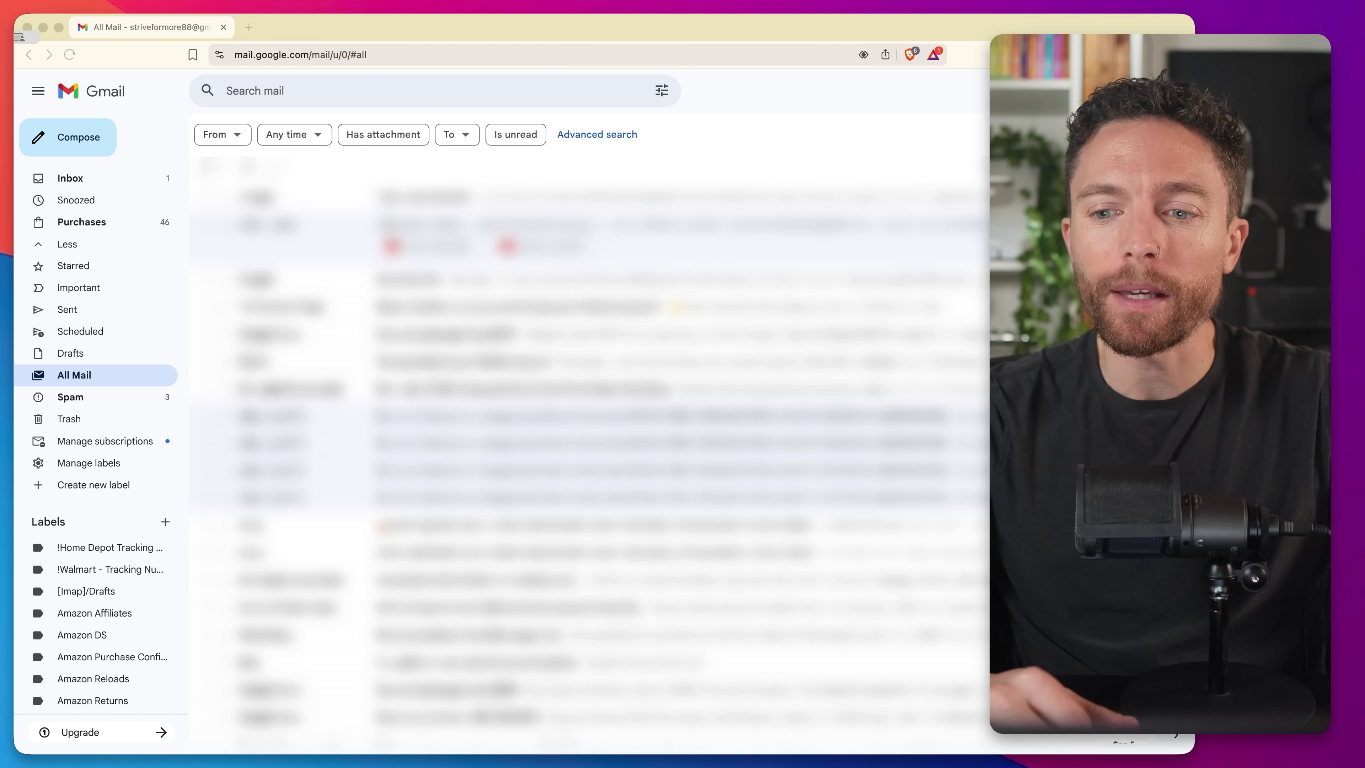
# Scroll down through the cluttered Gmail All Mail list.
pyautogui.scroll(-3, 591, 430)
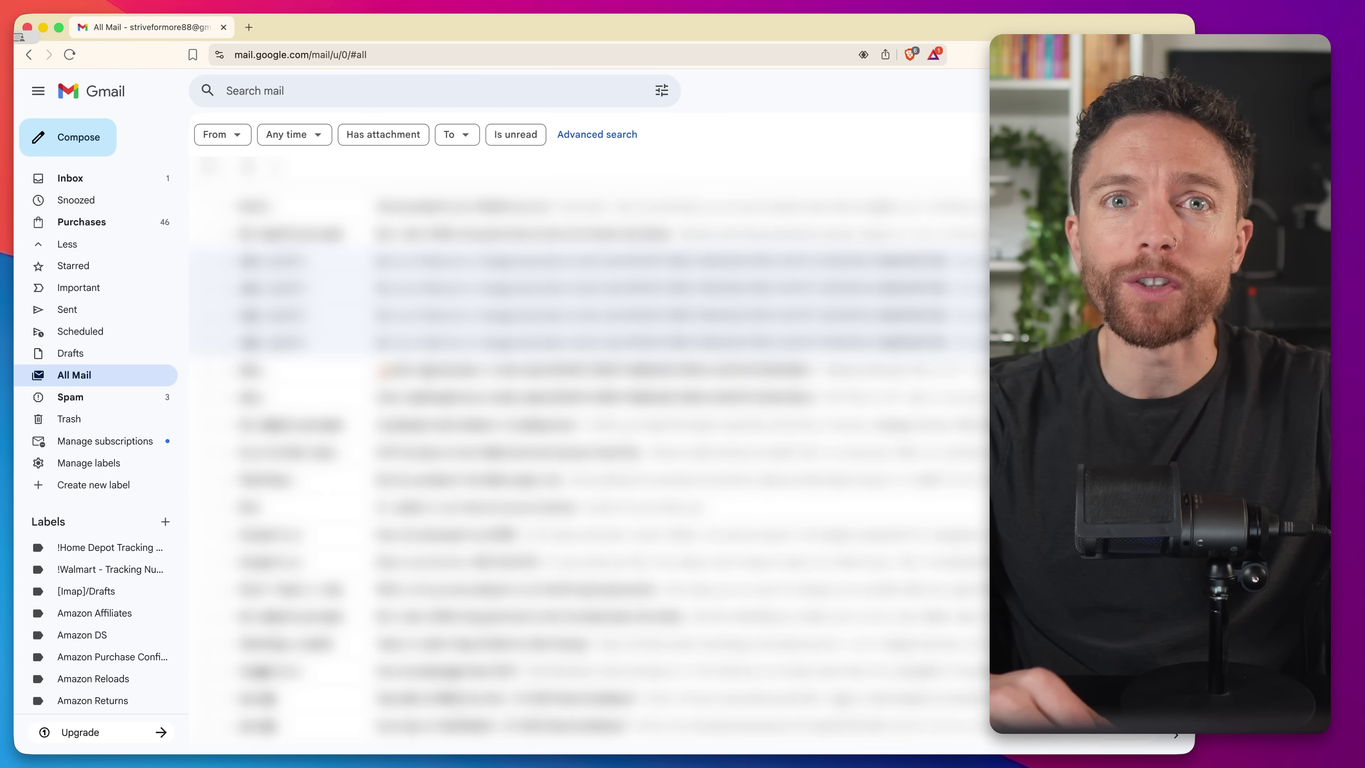
pyautogui.scroll(-8, 591, 430)
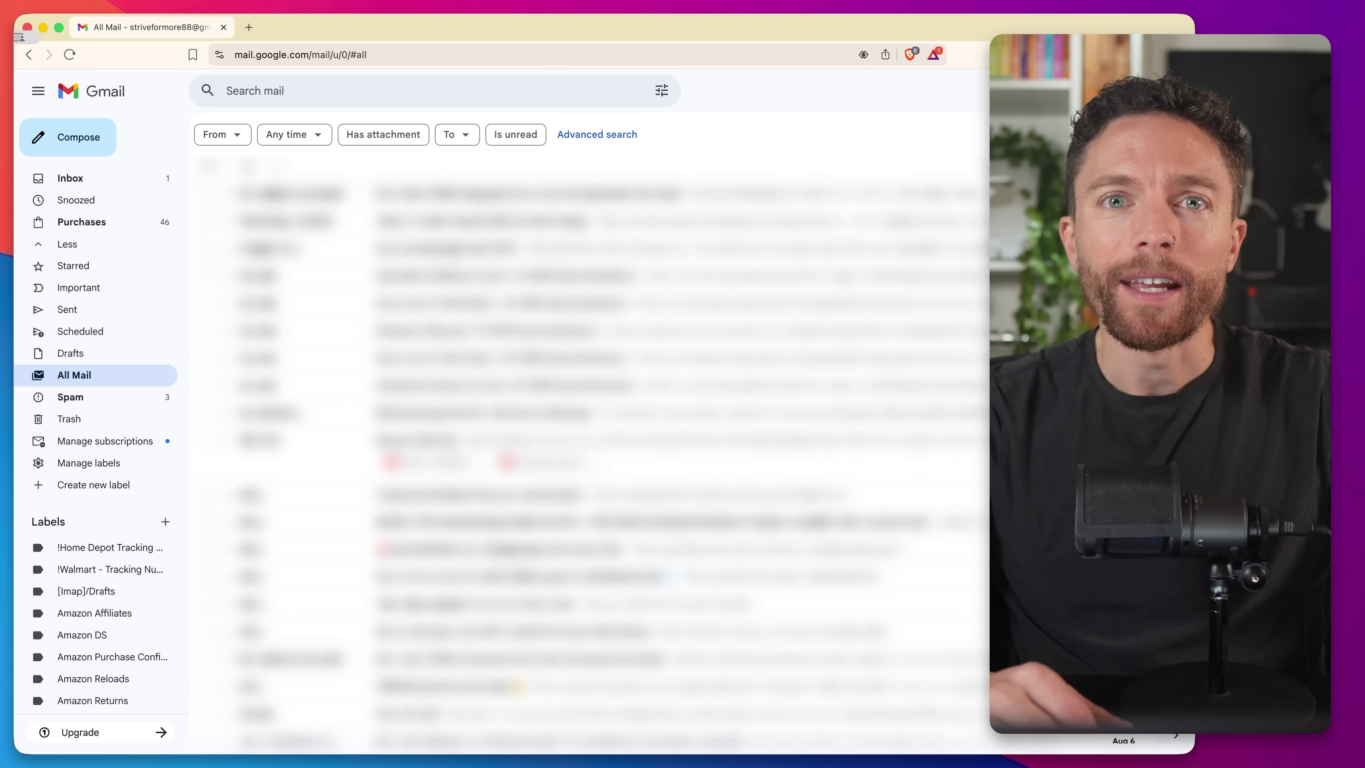
pyautogui.scroll(-3, 591, 430)
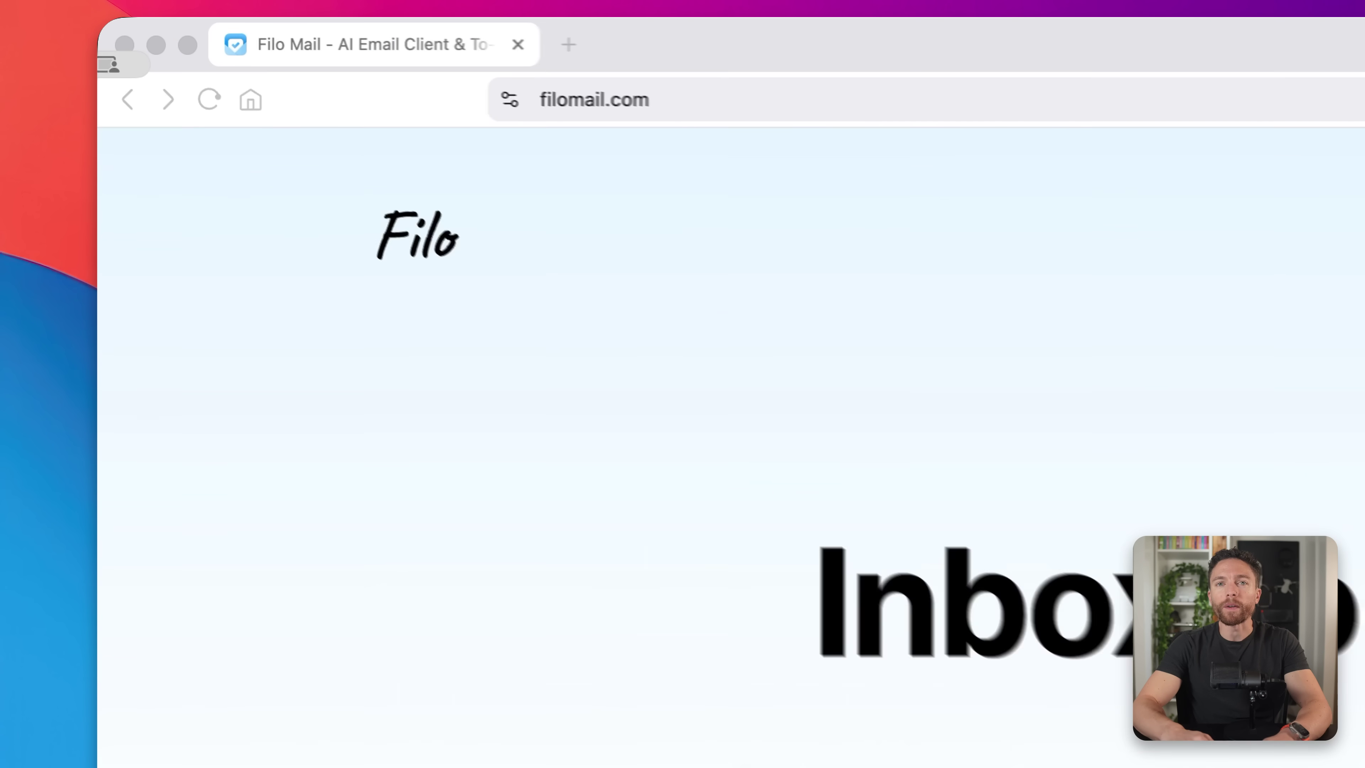
# Scroll filomail.com through the feature cards and A Closer Look section, then back up.
pyautogui.scroll(-4, 944, 261)
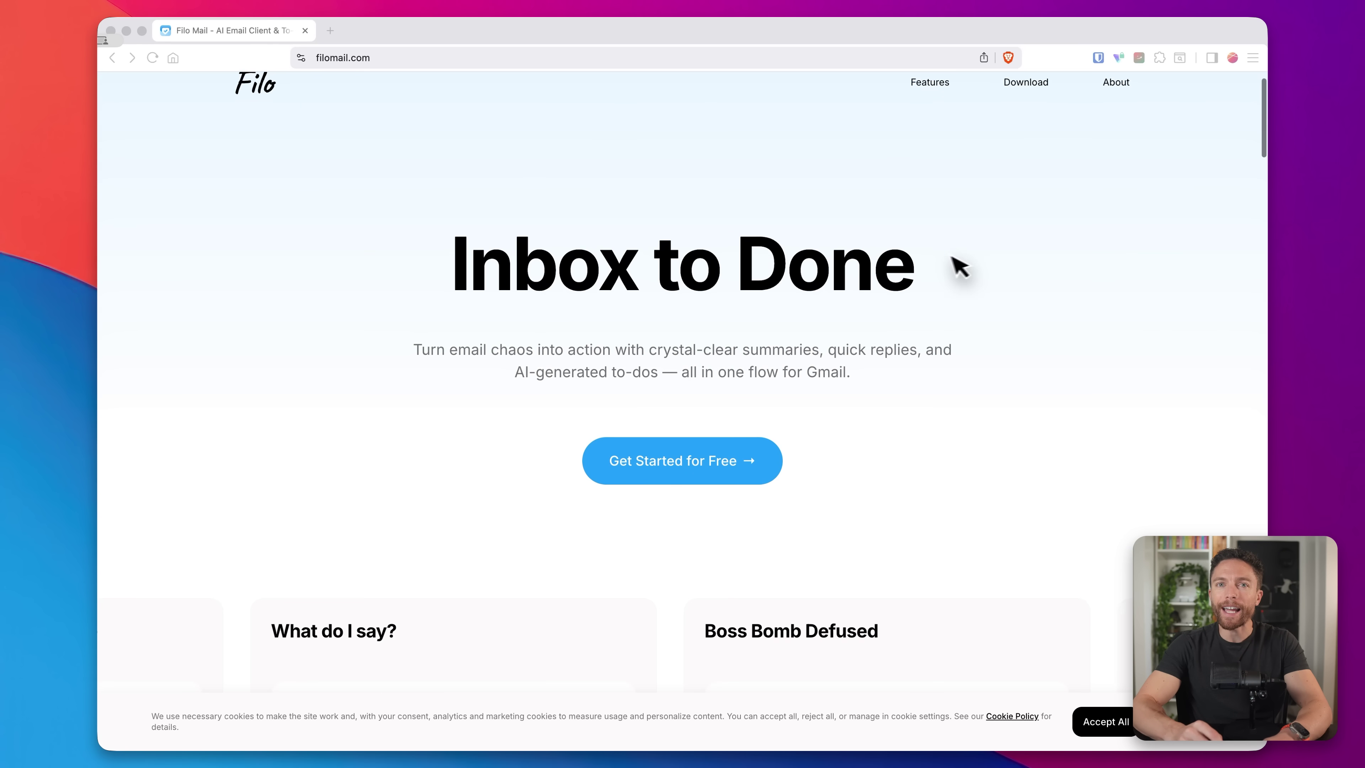
pyautogui.scroll(-15, 944, 259)
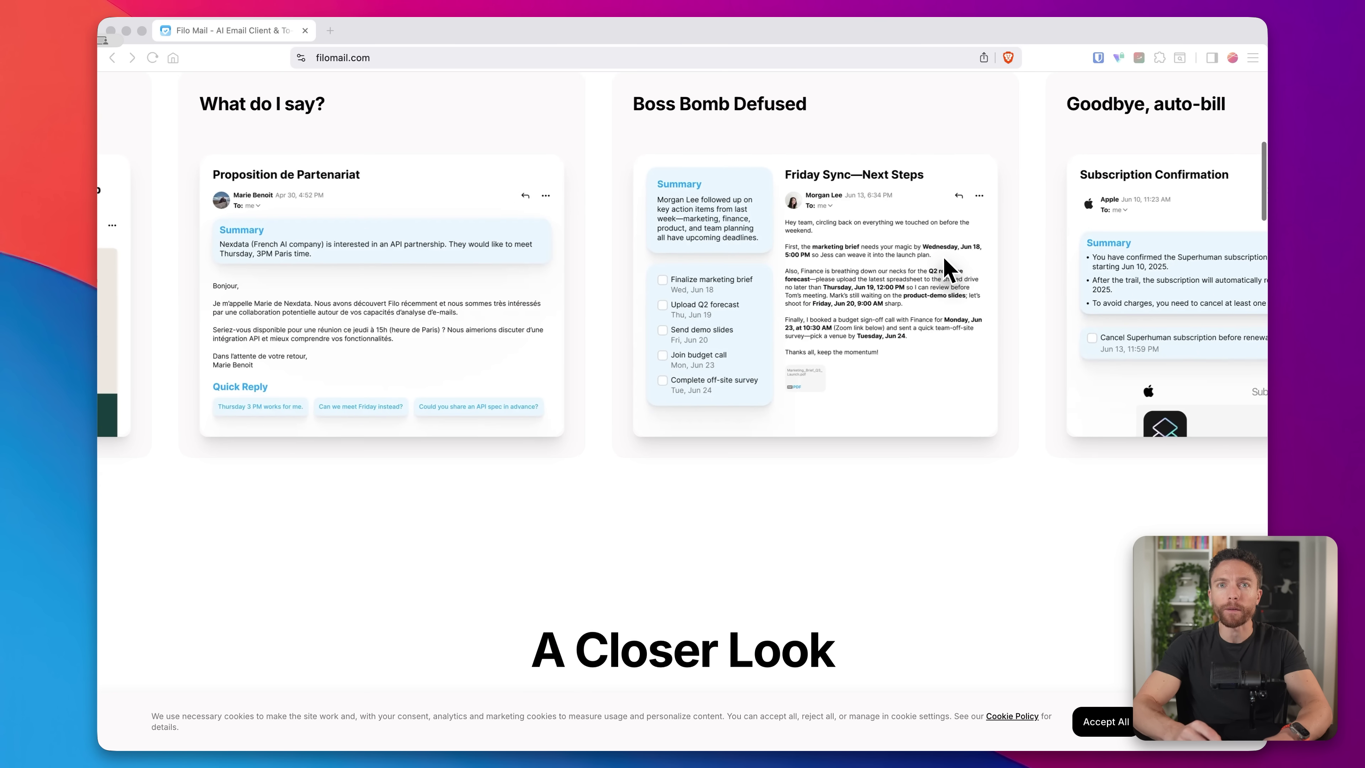
pyautogui.scroll(-5, 946, 269)
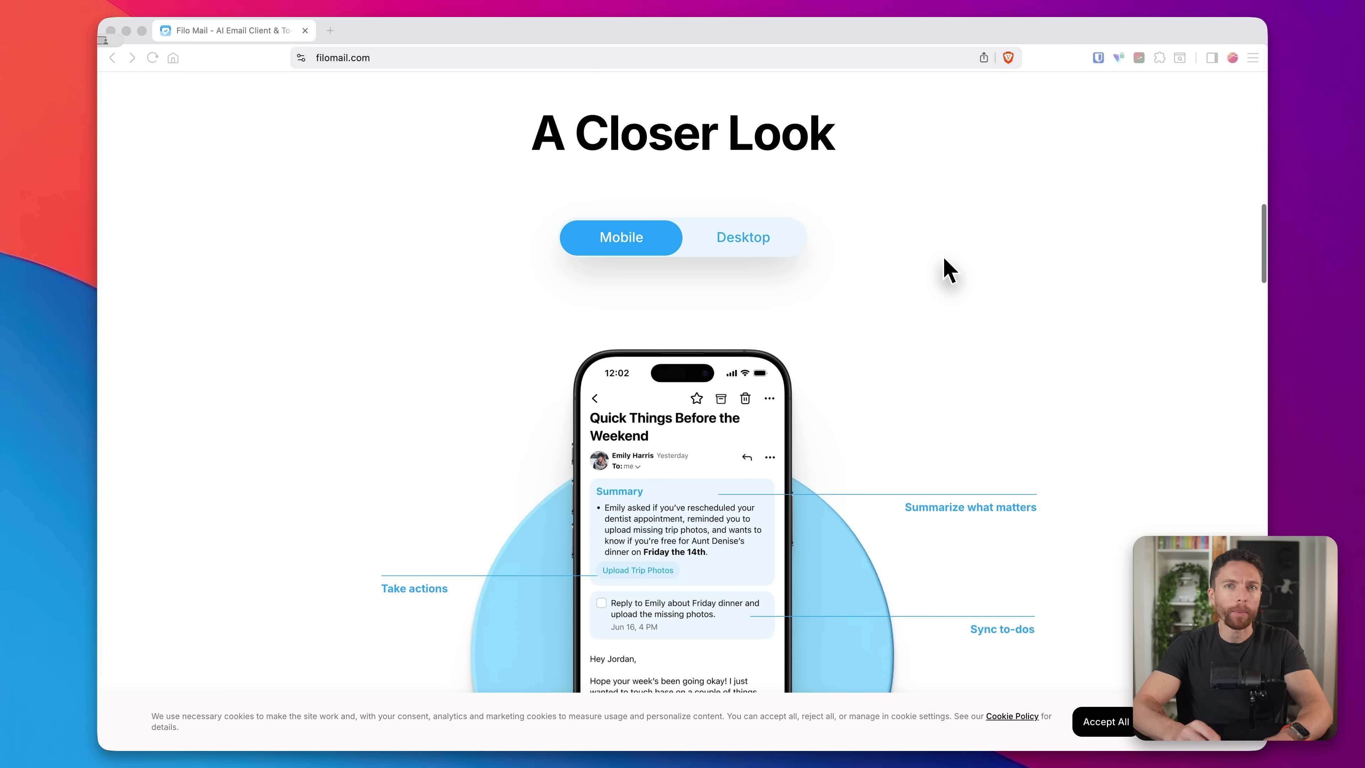
pyautogui.scroll(-5, 948, 269)
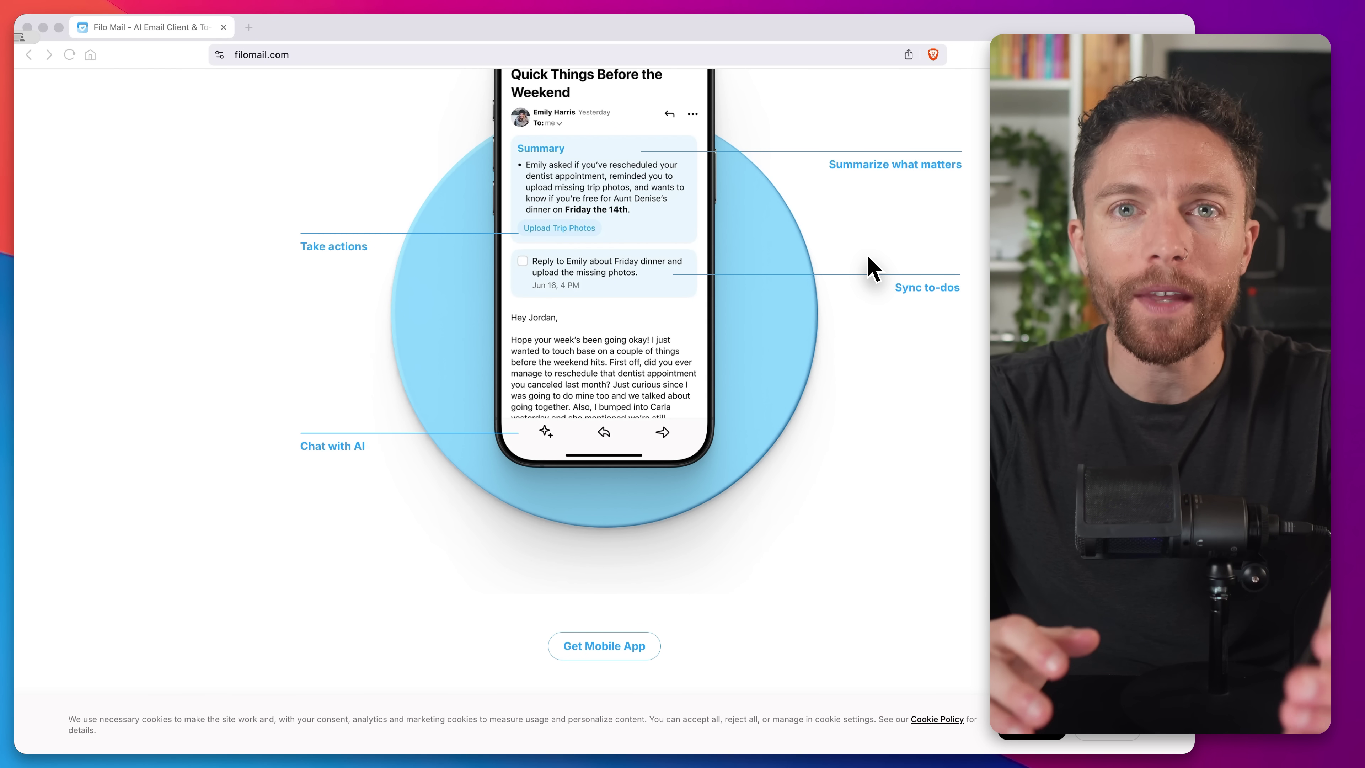
pyautogui.scroll(15, 873, 269)
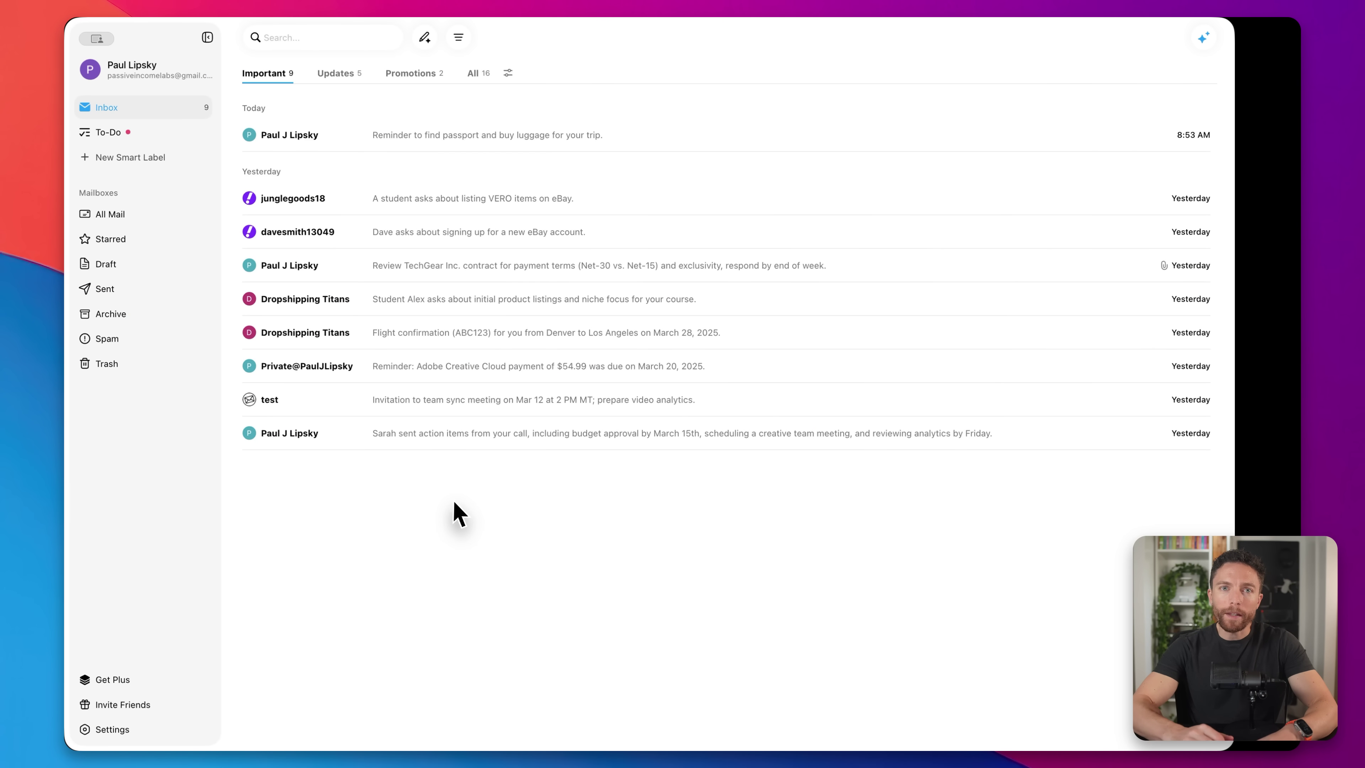
pyautogui.click(183, 71)
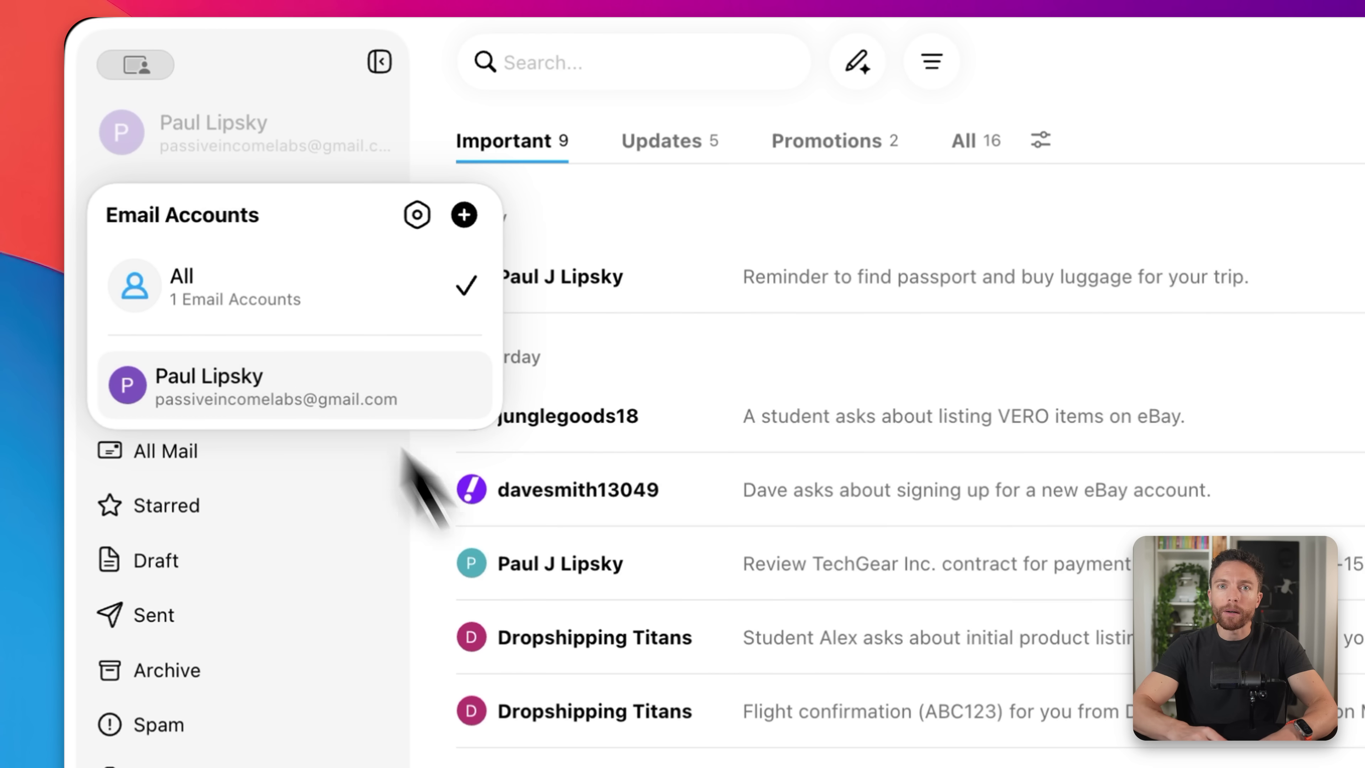
pyautogui.click(406, 555)
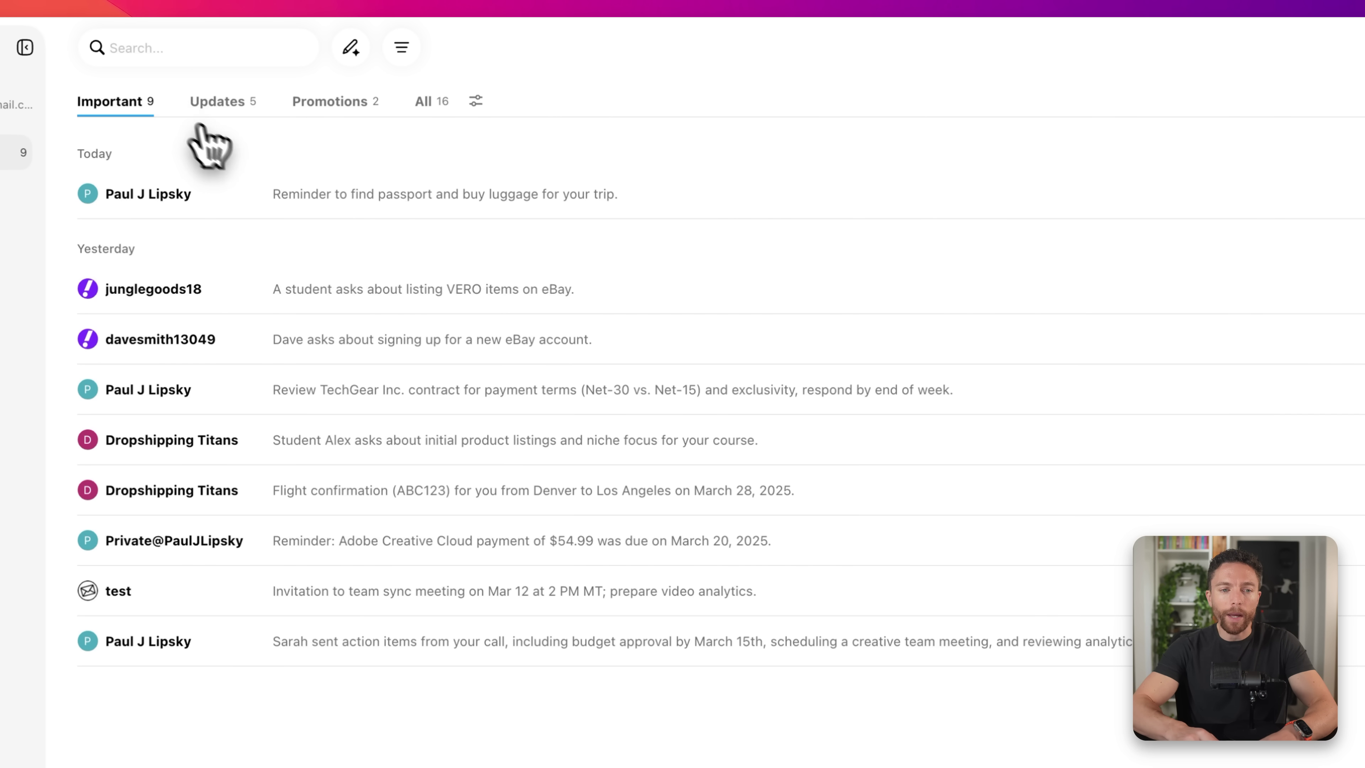
# Browse the Updates and Promotions categories, ending on the All tab with all 16 emails.
pyautogui.click(244, 101)
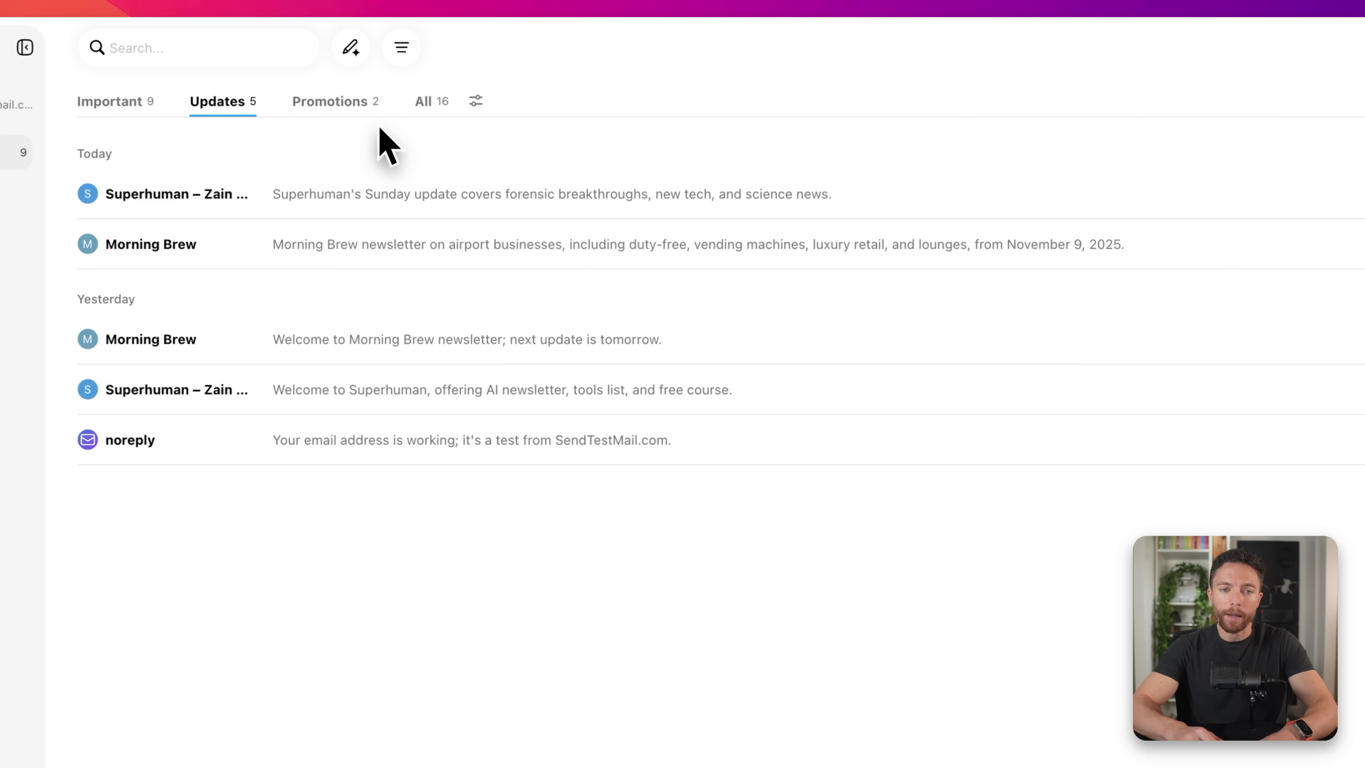
pyautogui.click(371, 102)
pyautogui.click(446, 103)
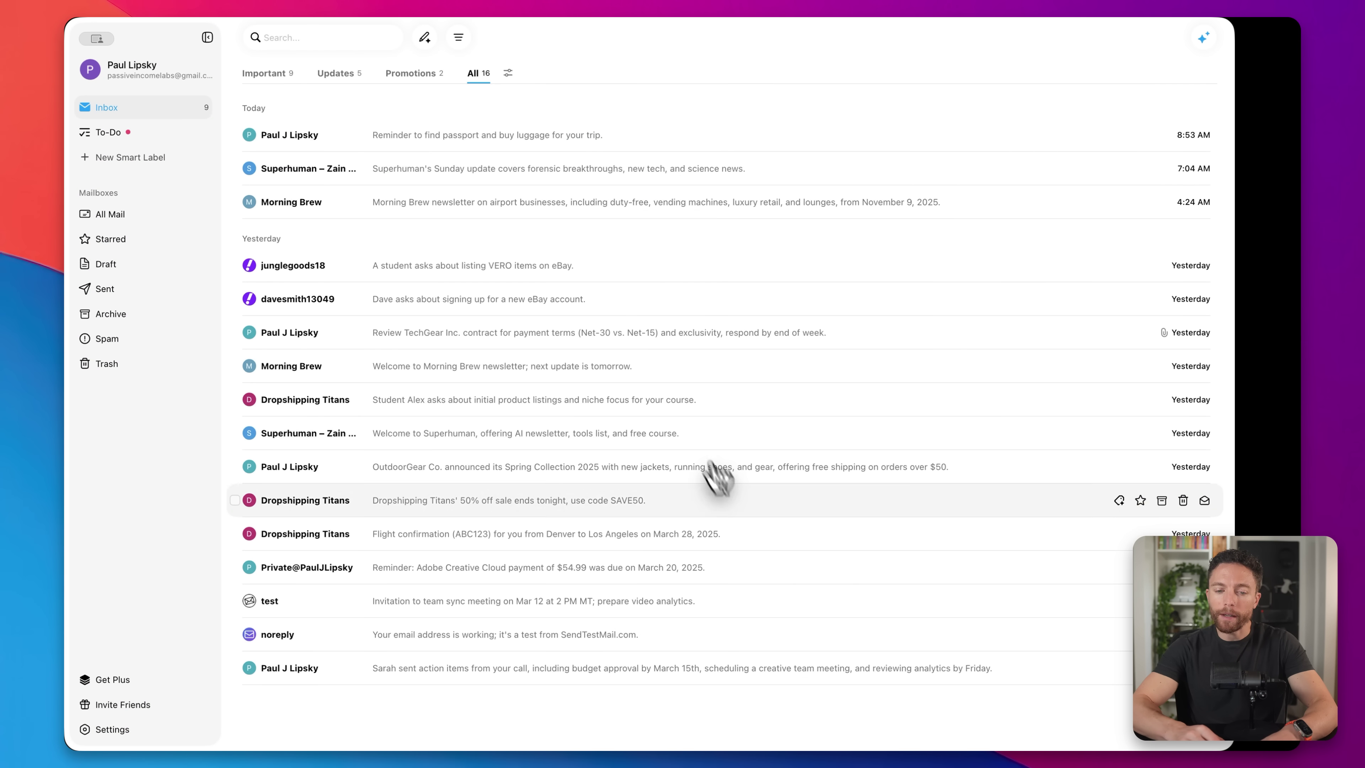
# Open the Dropshipping Titans Denver to Los Angeles flight confirmation email.
pyautogui.click(773, 544)
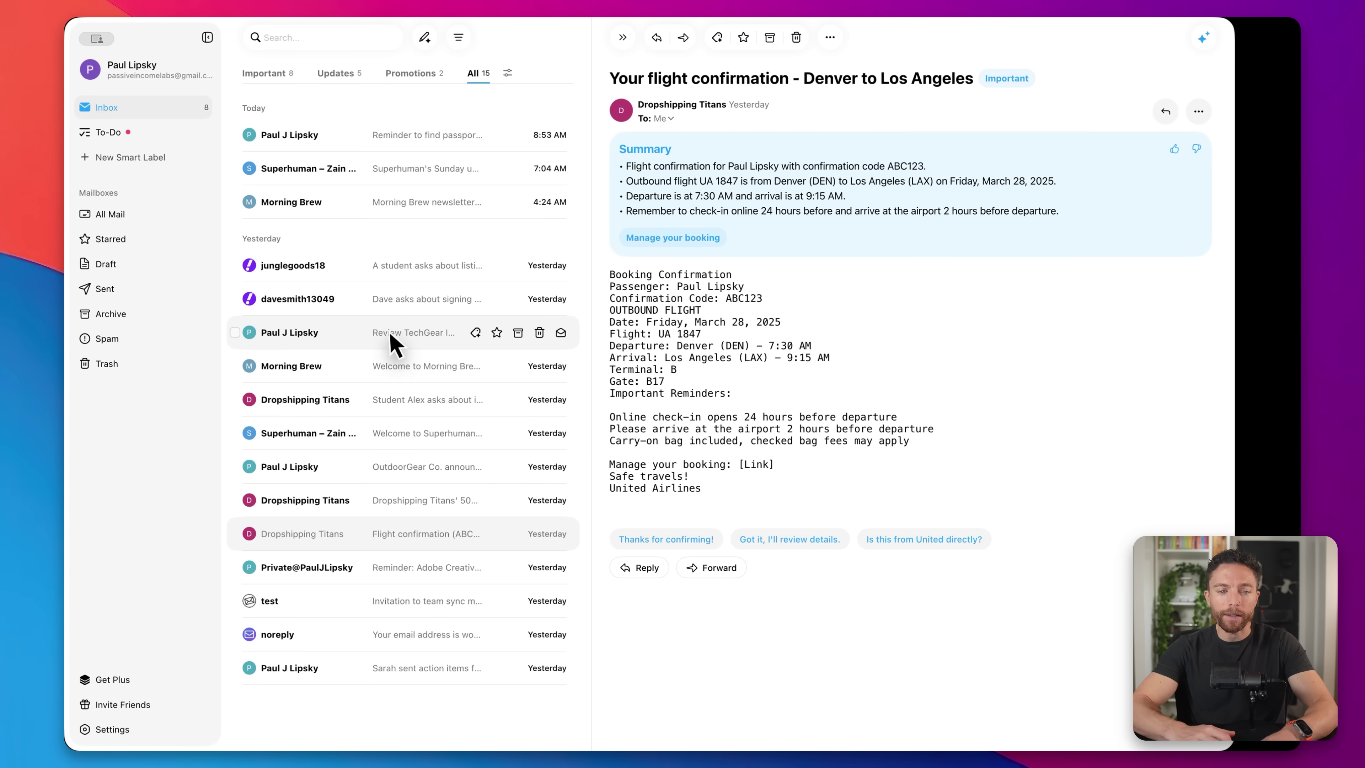
# Open the TechGear 'Contract Review - Need Your Input' email.
pyautogui.click(424, 344)
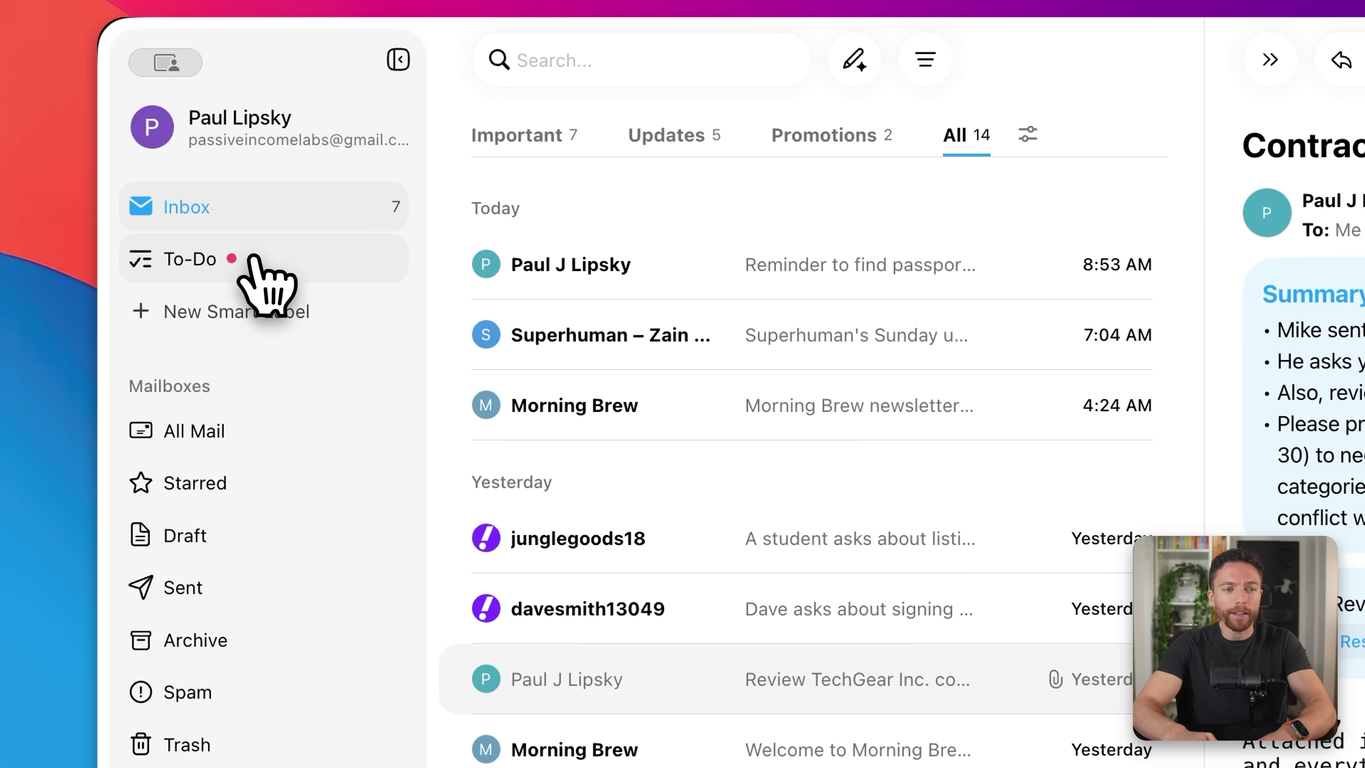
# In the To-Do list, view the emails behind the passport task and the TechGear review task.
pyautogui.click(229, 220)
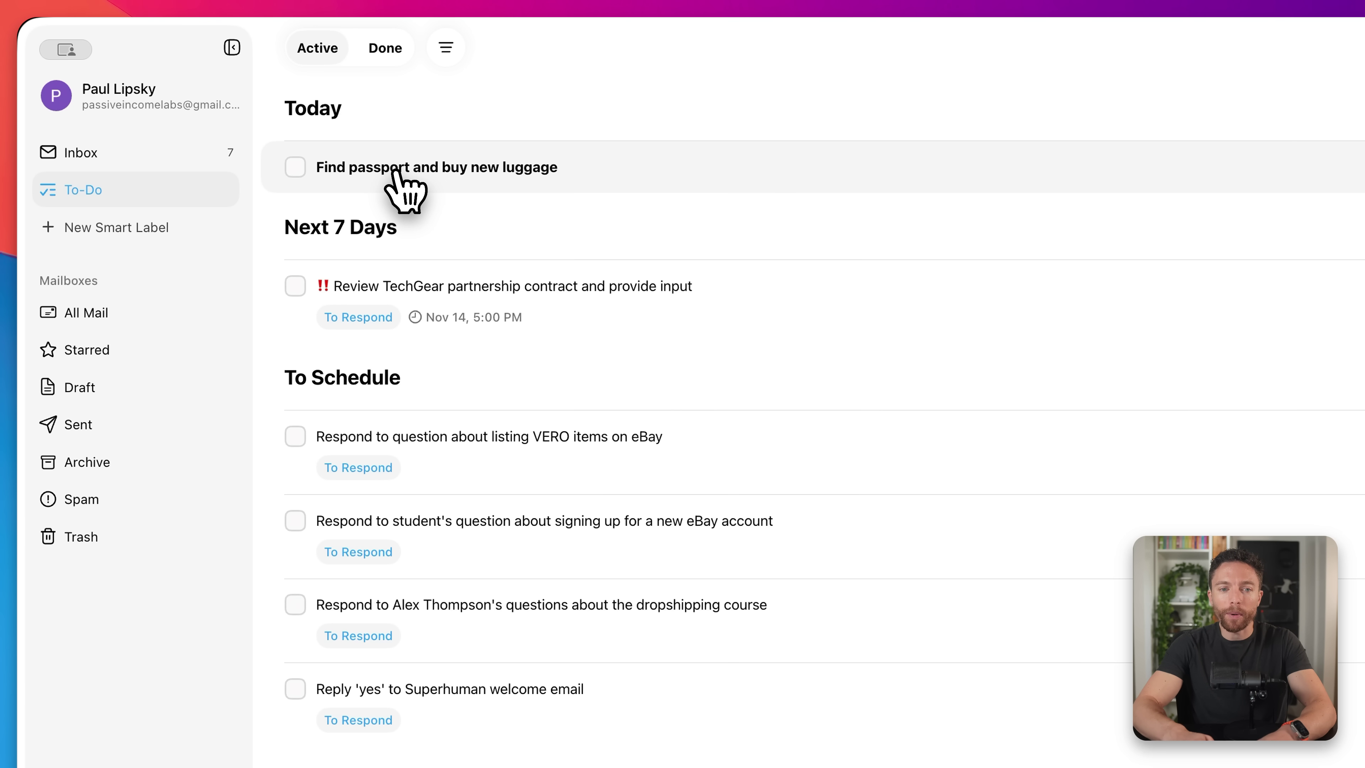
pyautogui.click(562, 177)
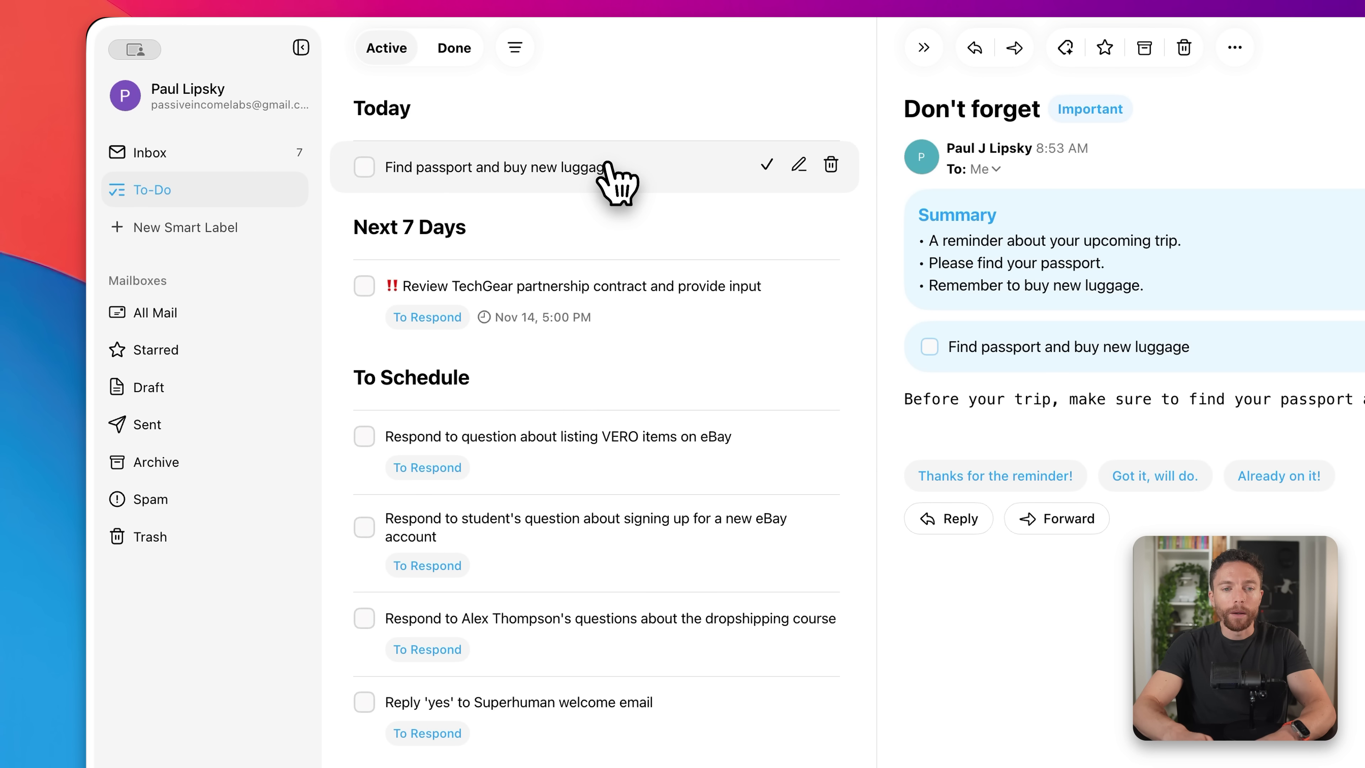
pyautogui.click(611, 287)
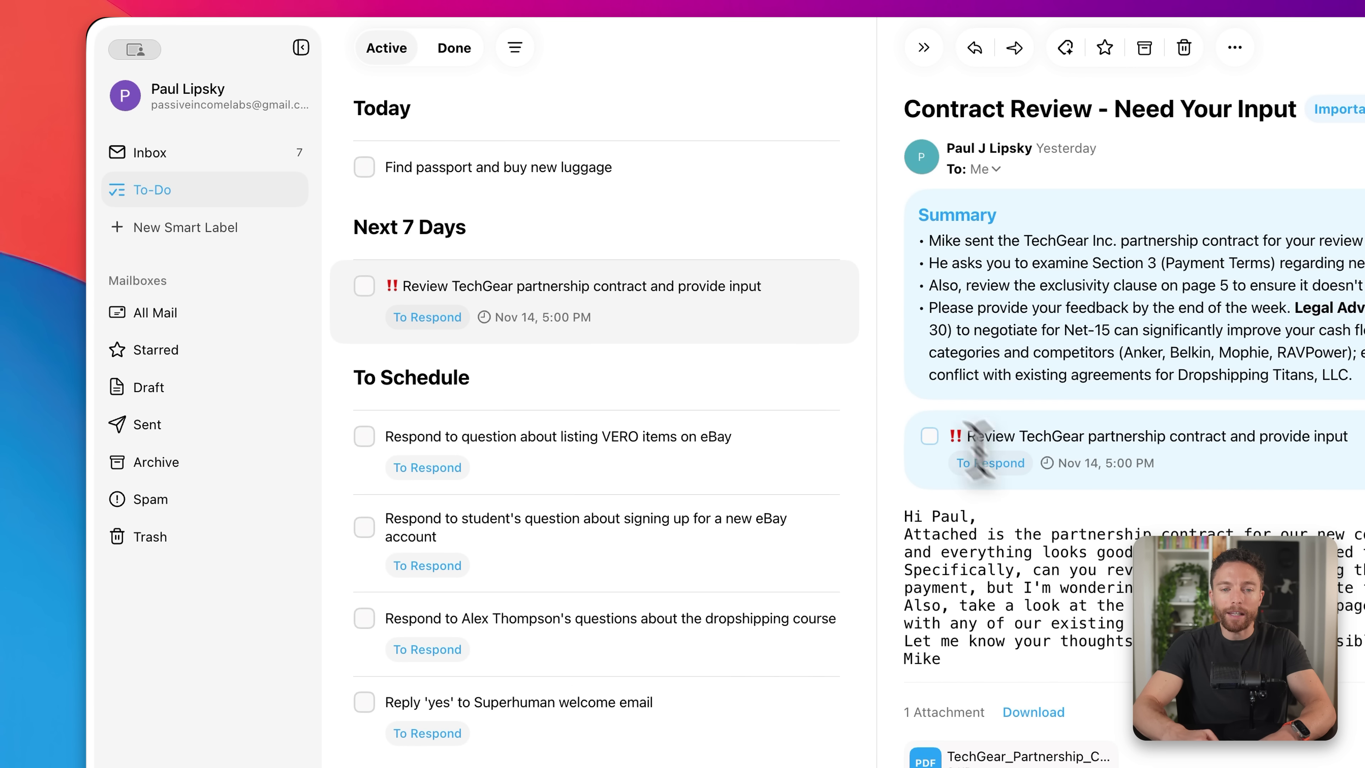
pyautogui.moveTo(703, 304)
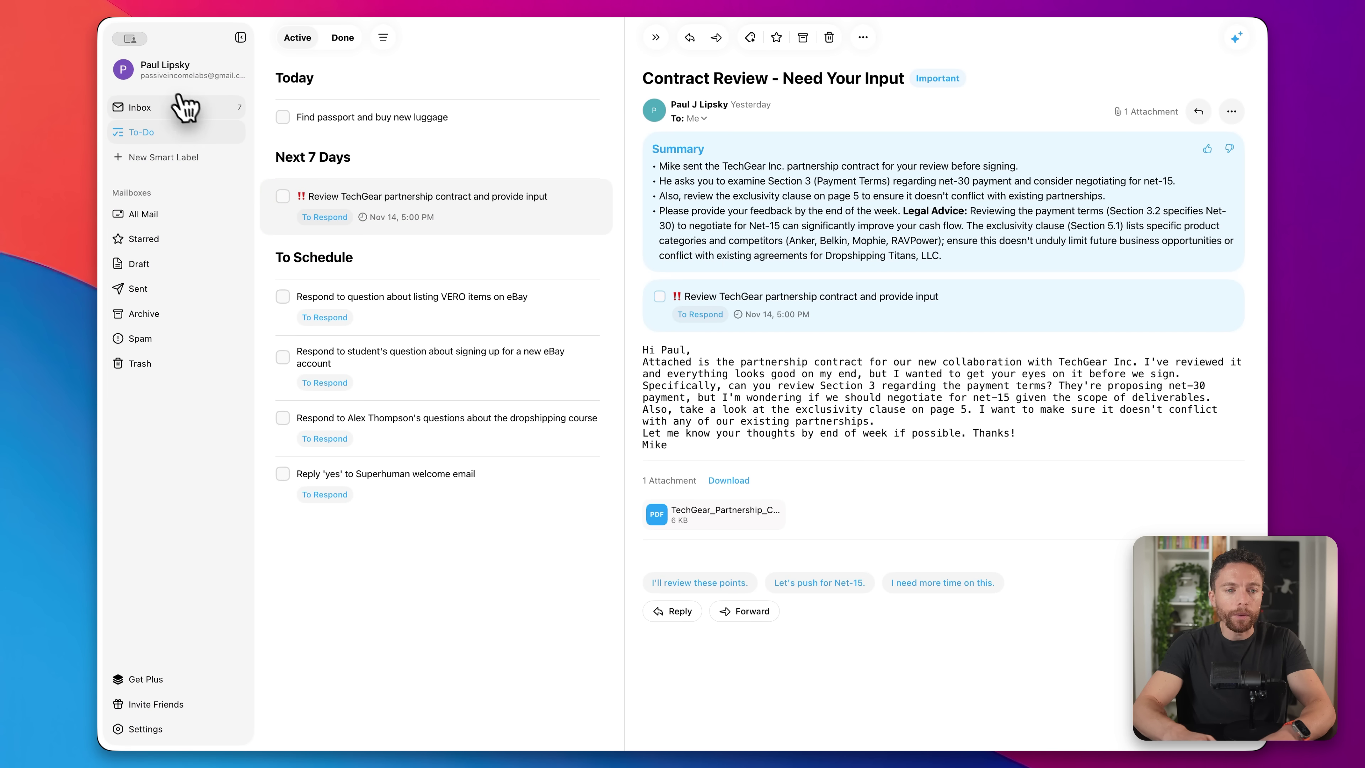
# Switch between the inbox email list and the To-Do list.
pyautogui.click(199, 111)
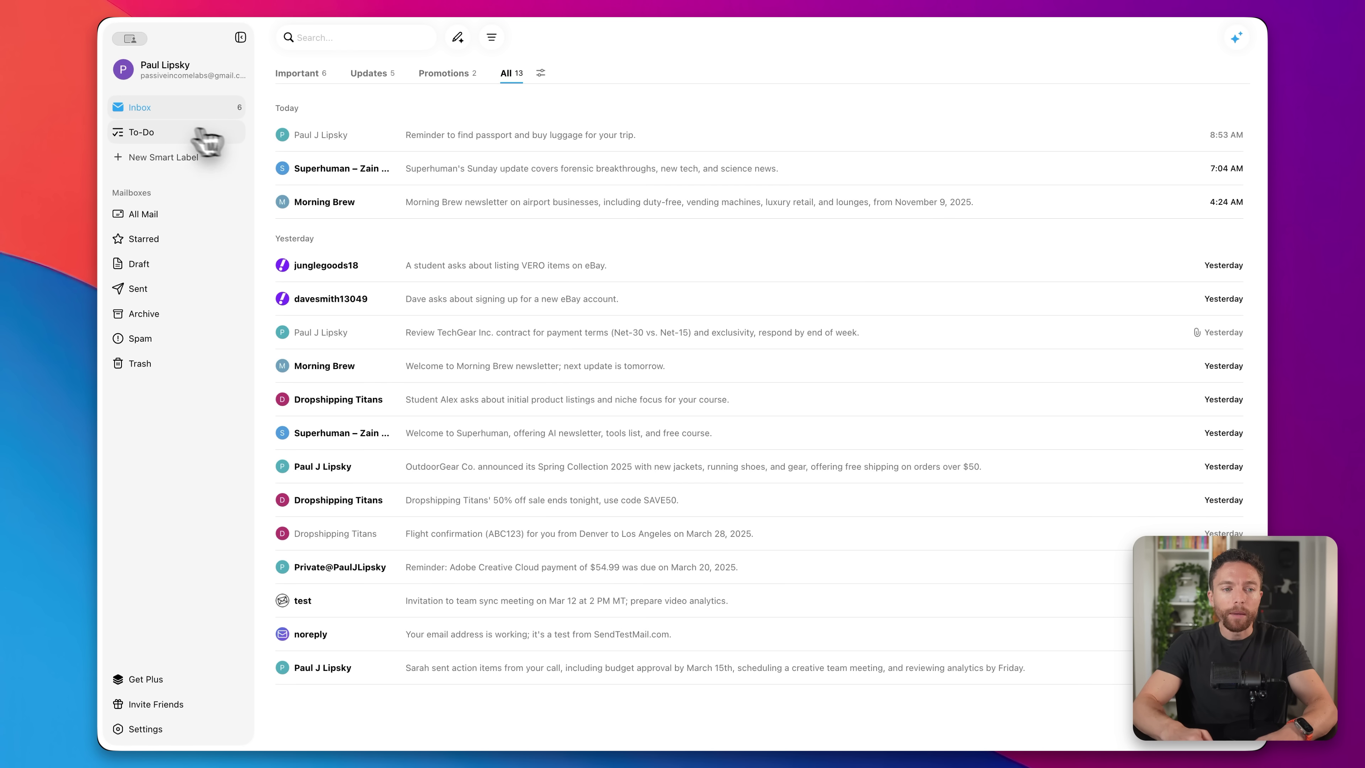
pyautogui.click(177, 143)
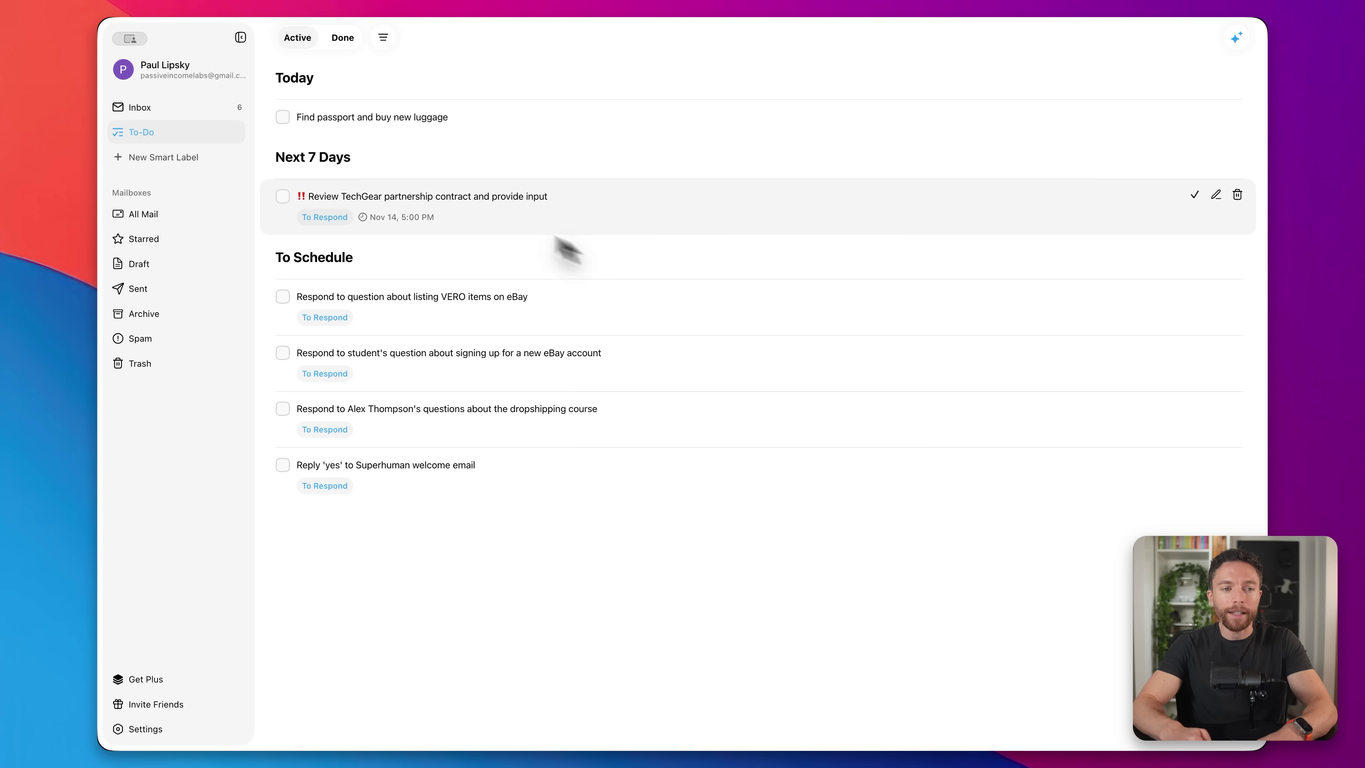
pyautogui.click(196, 108)
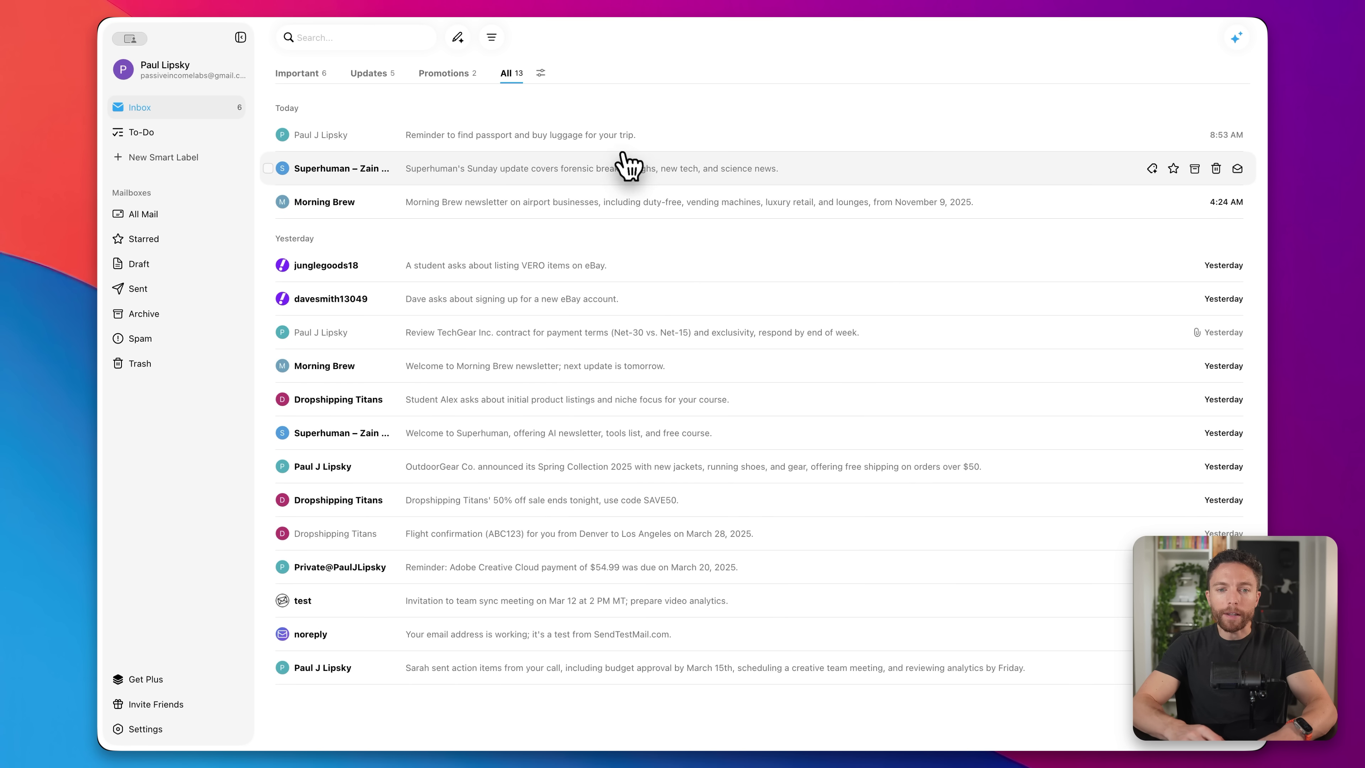
# Tick off the passport and luggage task in the 'Don't forget' email and confirm it in To-Do.
pyautogui.click(480, 138)
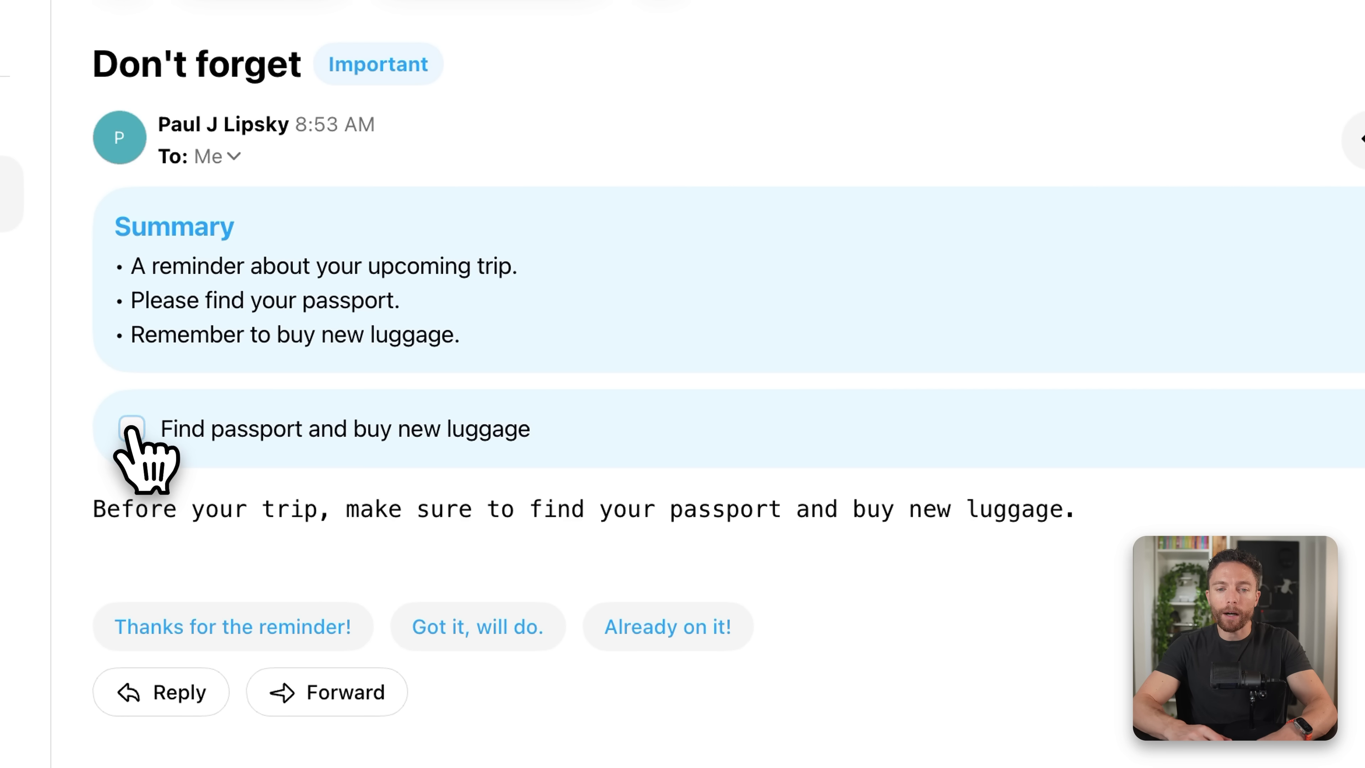
pyautogui.click(131, 430)
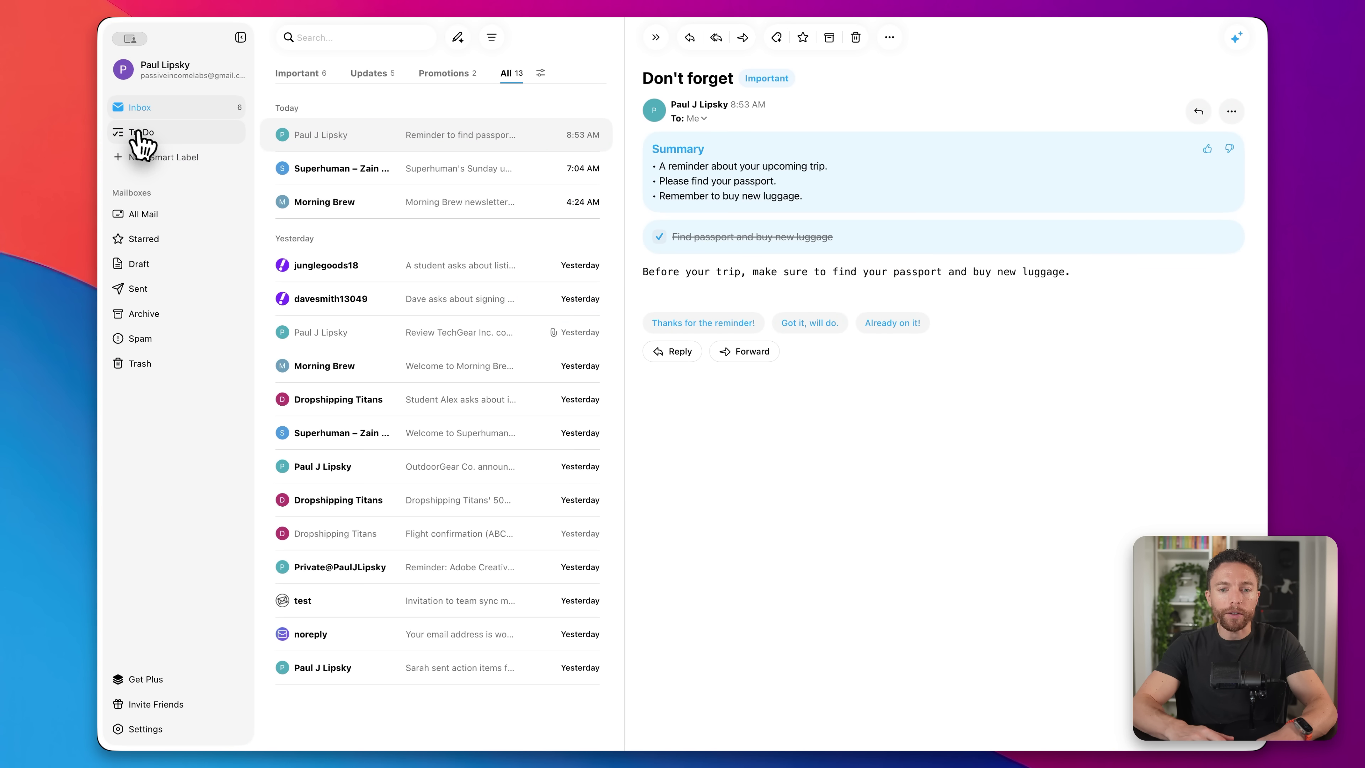
pyautogui.click(142, 133)
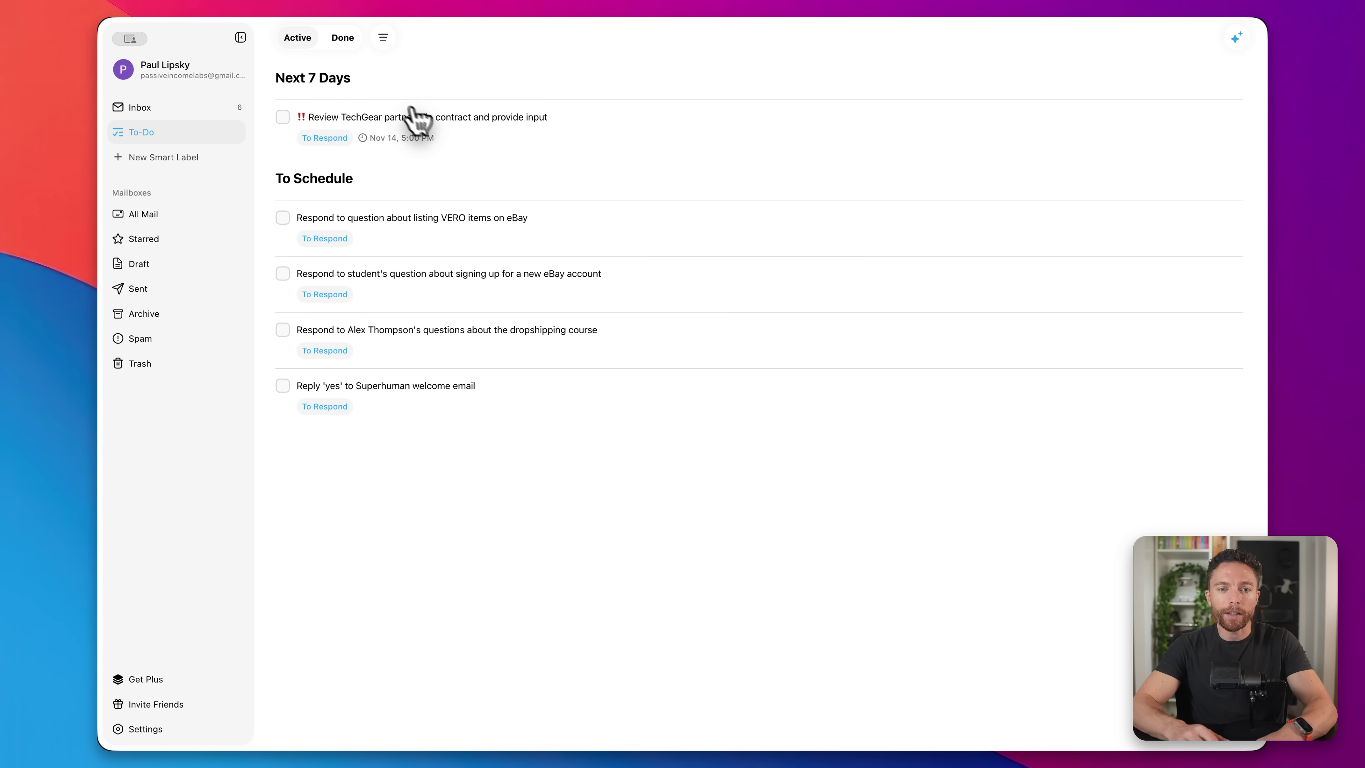
pyautogui.click(156, 111)
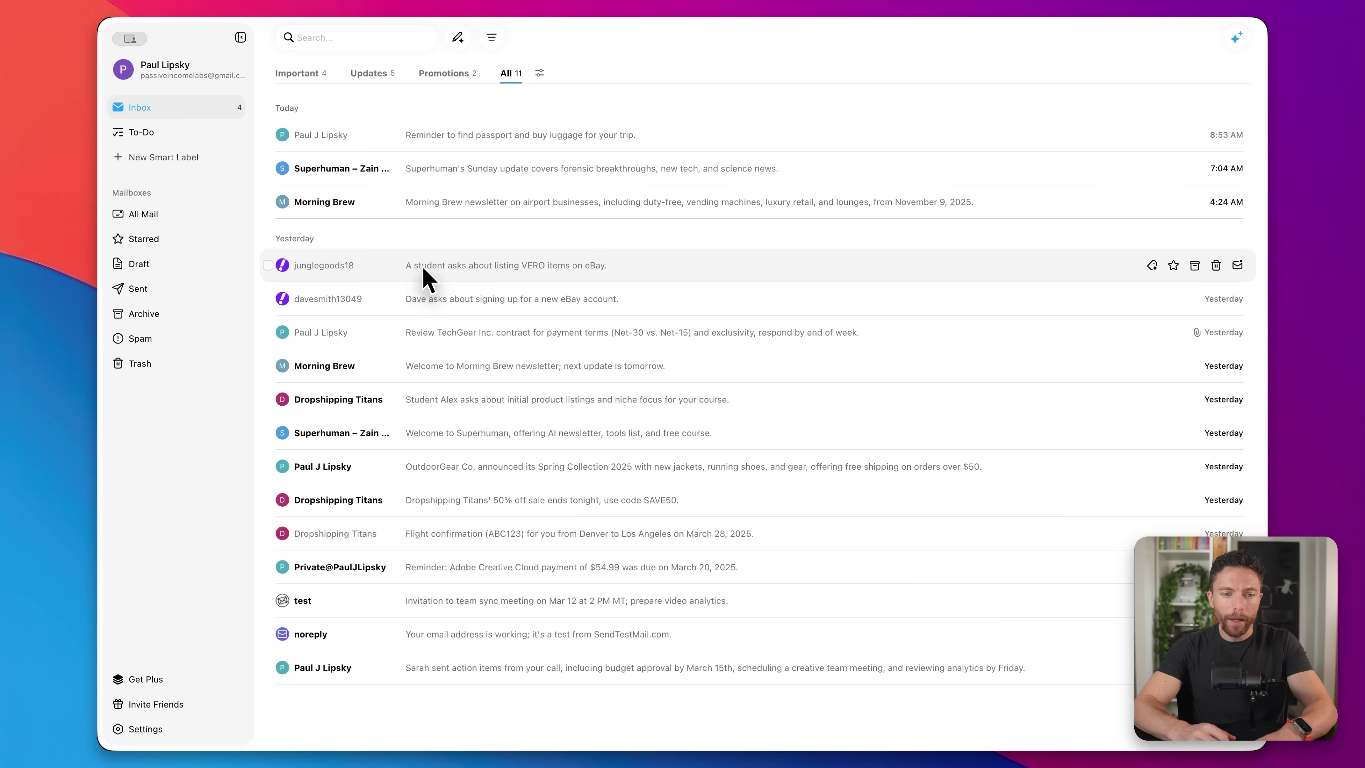
# Open the student's 'Need help with VERO items' email and generate an 'I can definitely help!' reply.
pyautogui.click(427, 279)
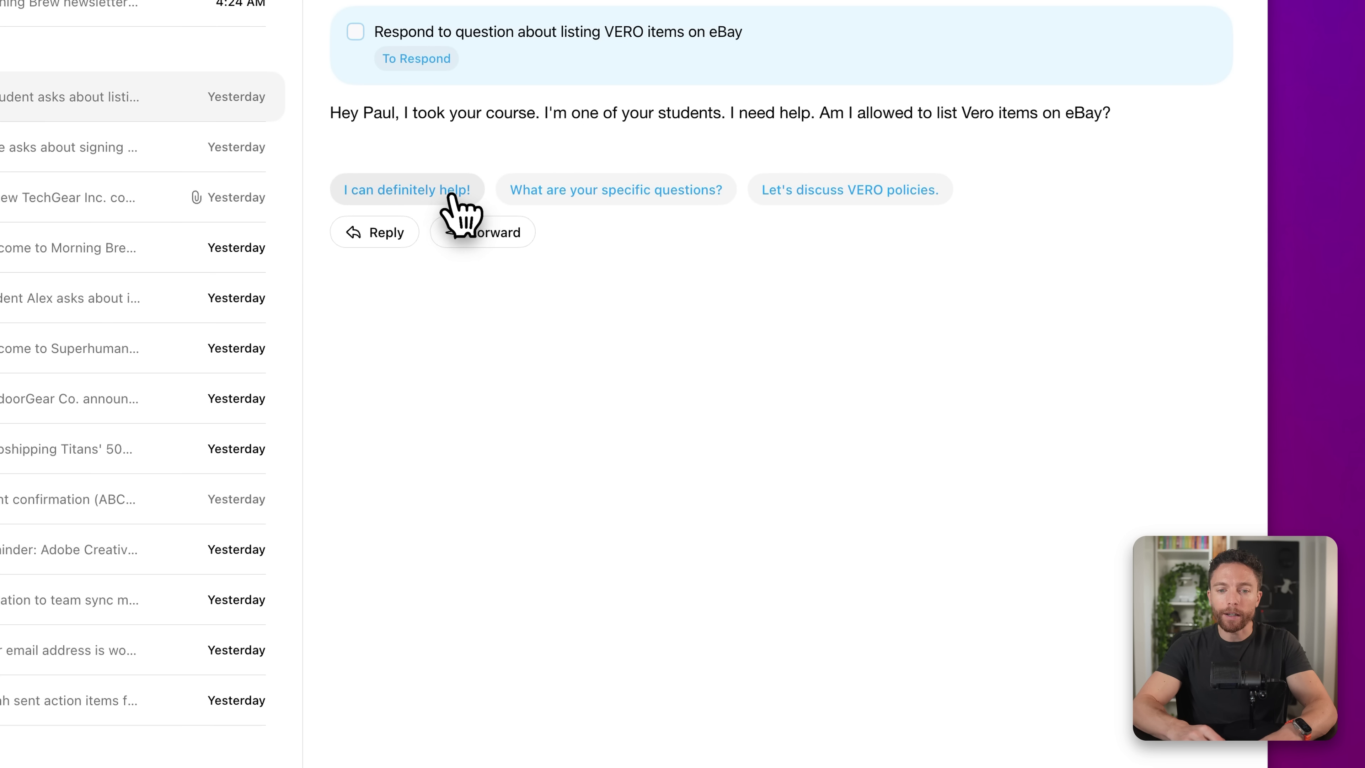
pyautogui.click(441, 194)
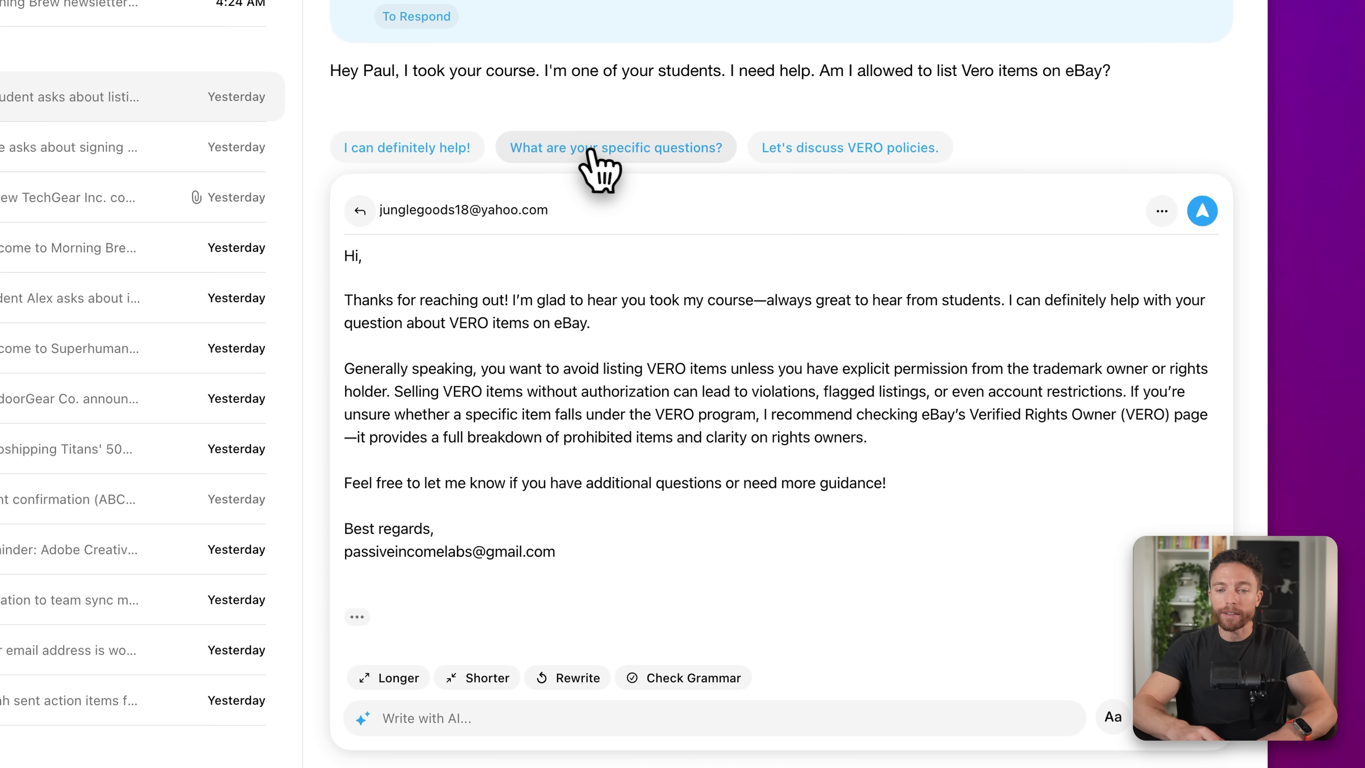
# Redraft the reply using 'What are your specific questions?' and make it shorter.
pyautogui.click(651, 151)
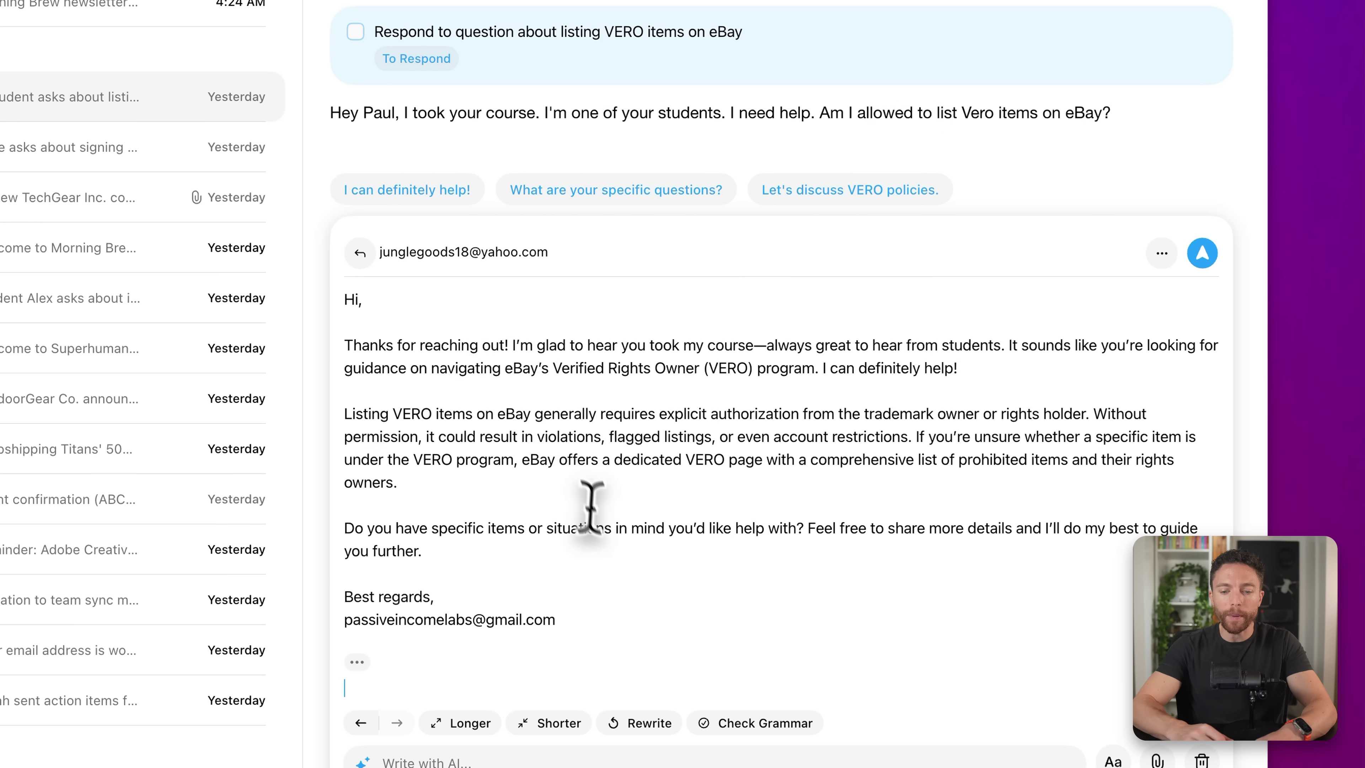
pyautogui.click(558, 723)
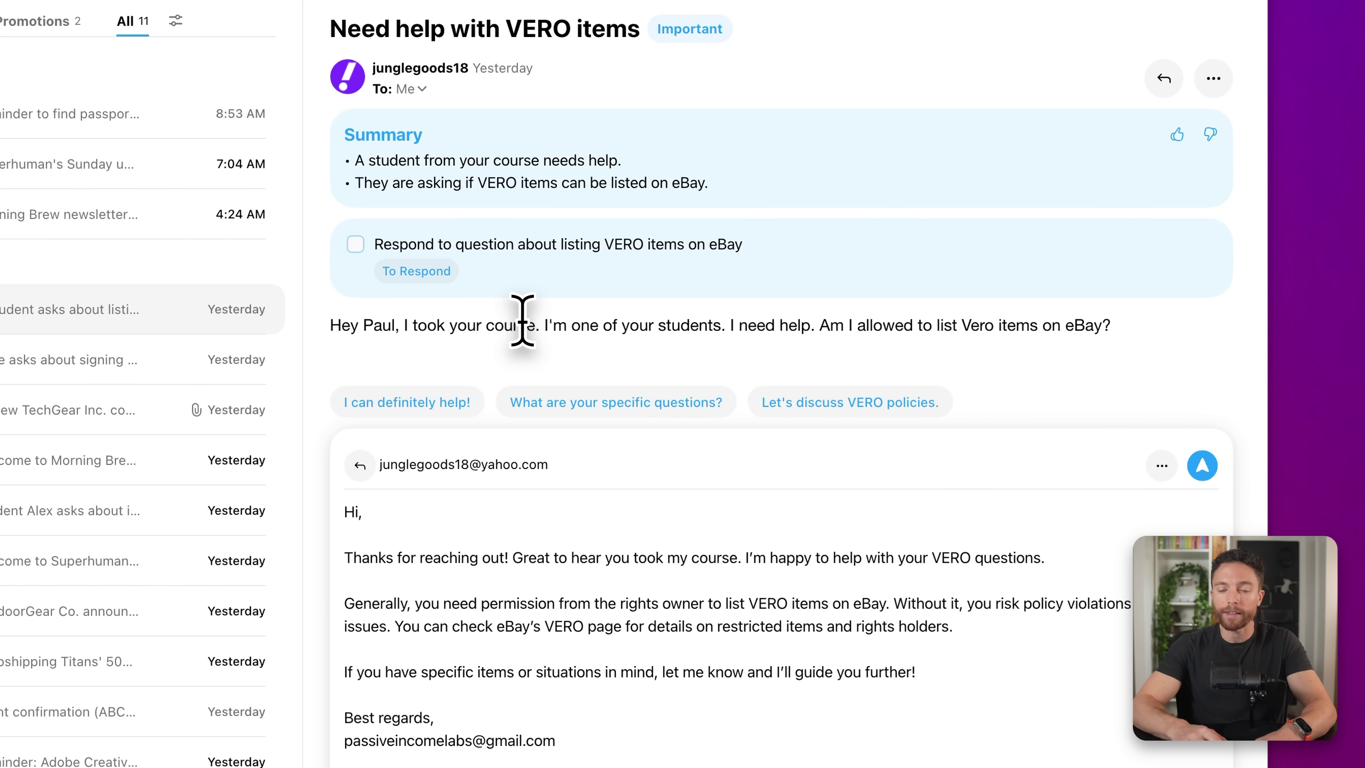
# Send the shortened VERO reply to the student.
pyautogui.click(1202, 465)
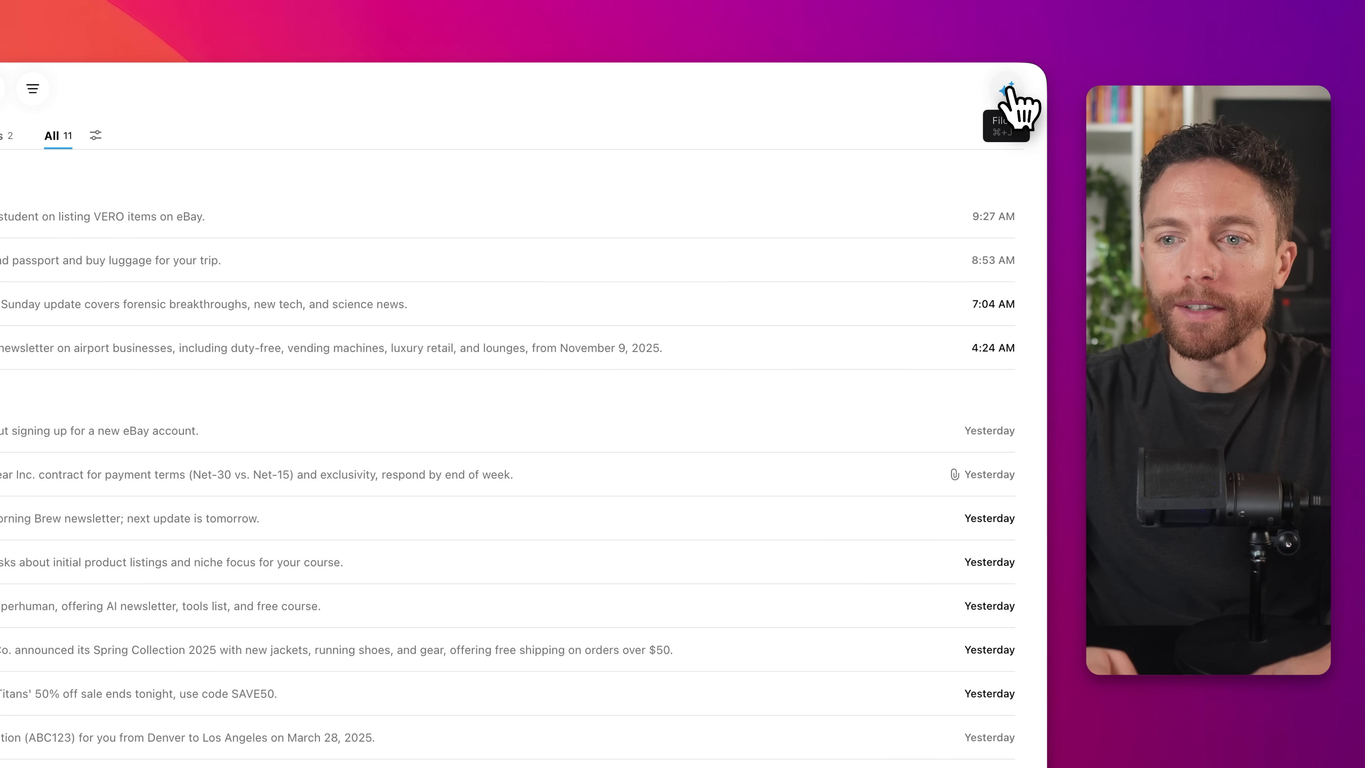
# Ask Filo AI to 'Delete all newsletter emails from the past month' and confirm with 'Yes'.
pyautogui.click(1008, 90)
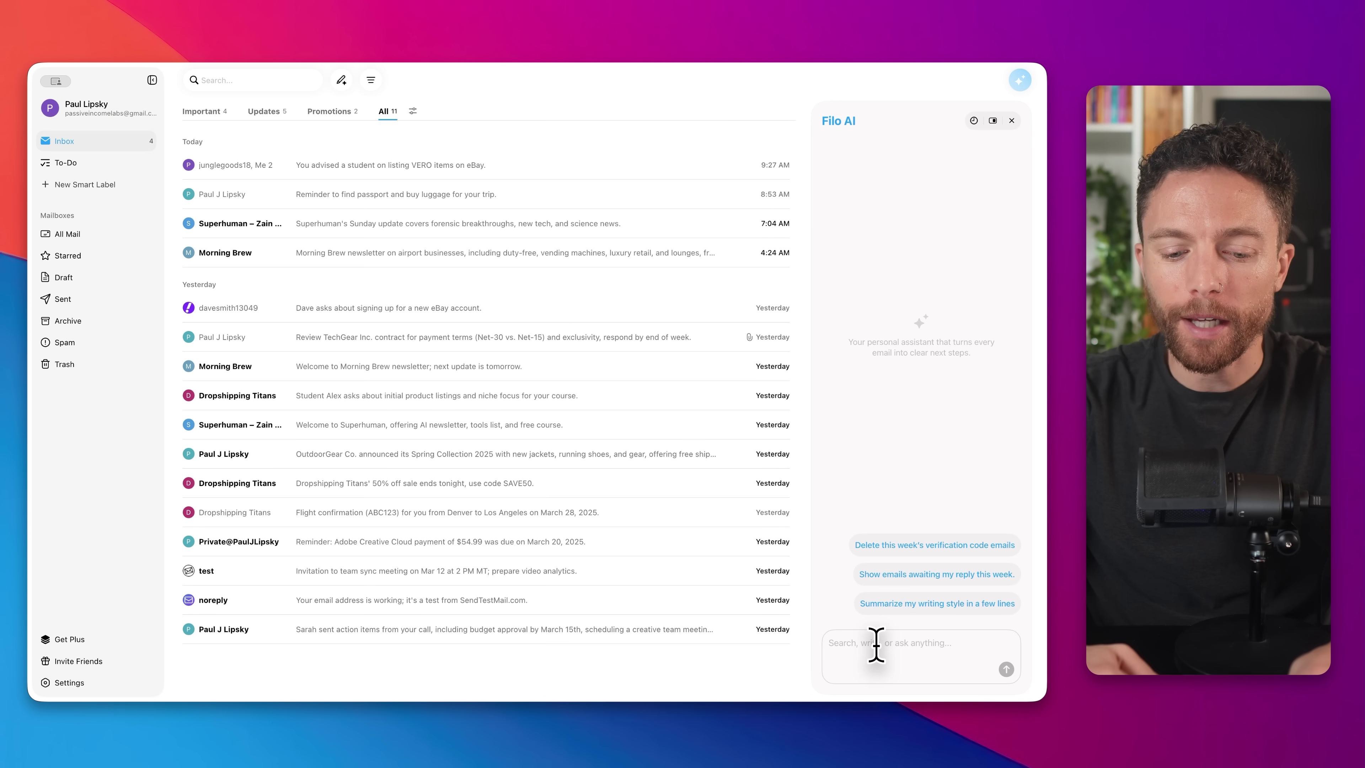
pyautogui.write('Delete all newsletter emails from the past month')
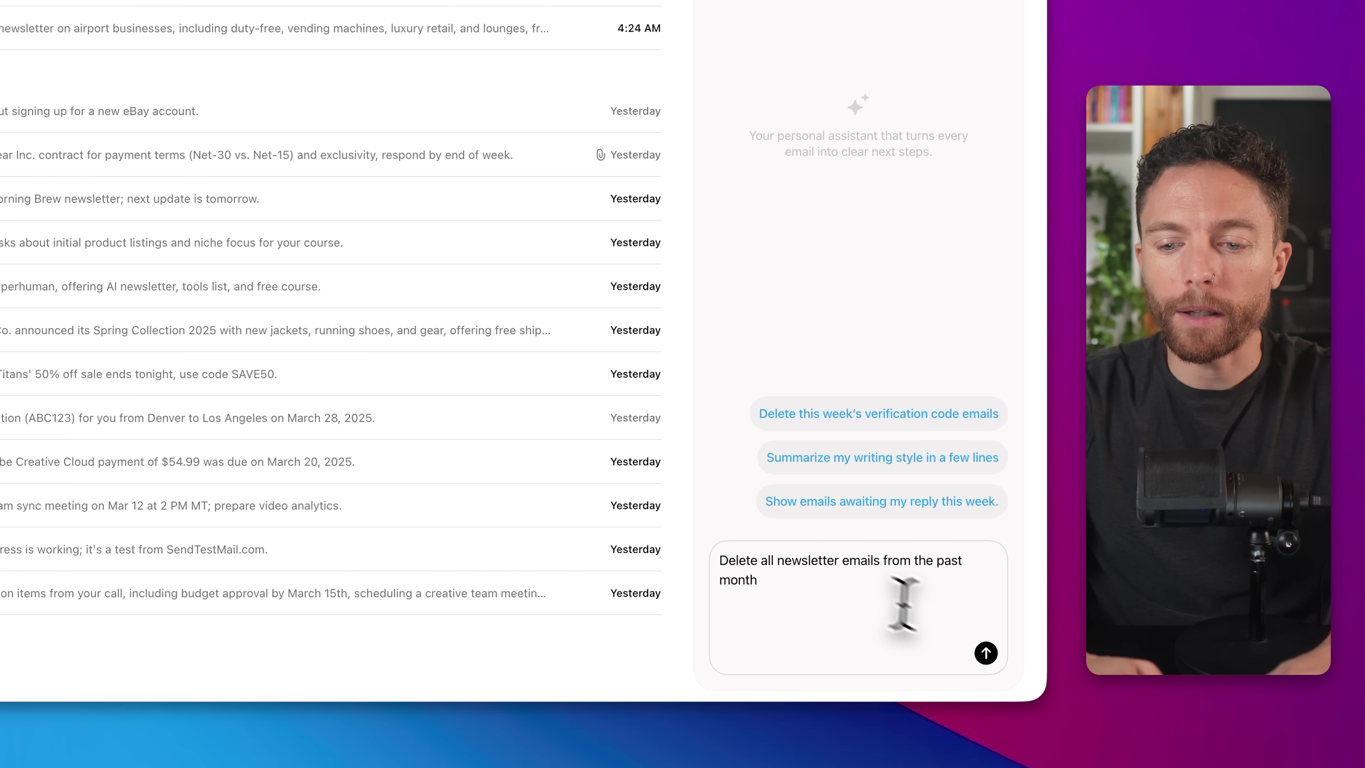
pyautogui.click(986, 653)
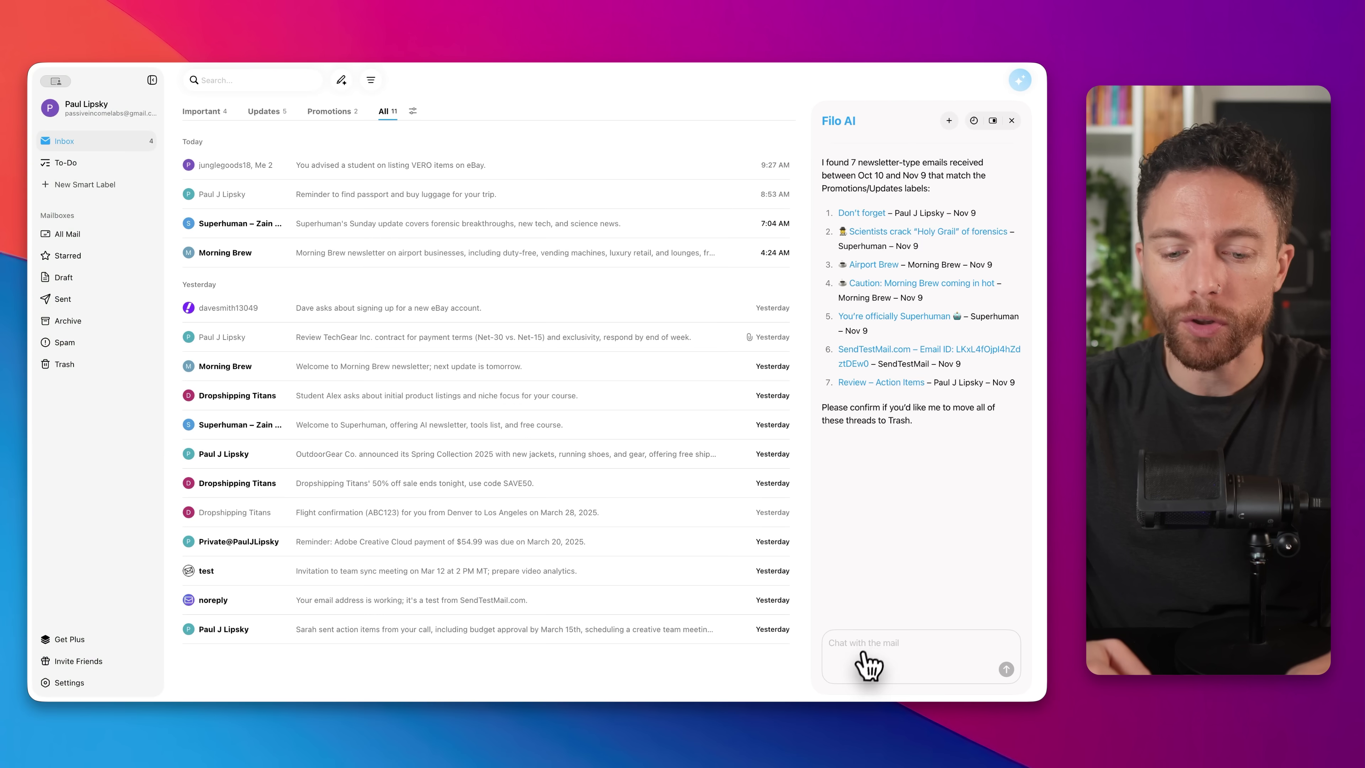
pyautogui.press('Return')
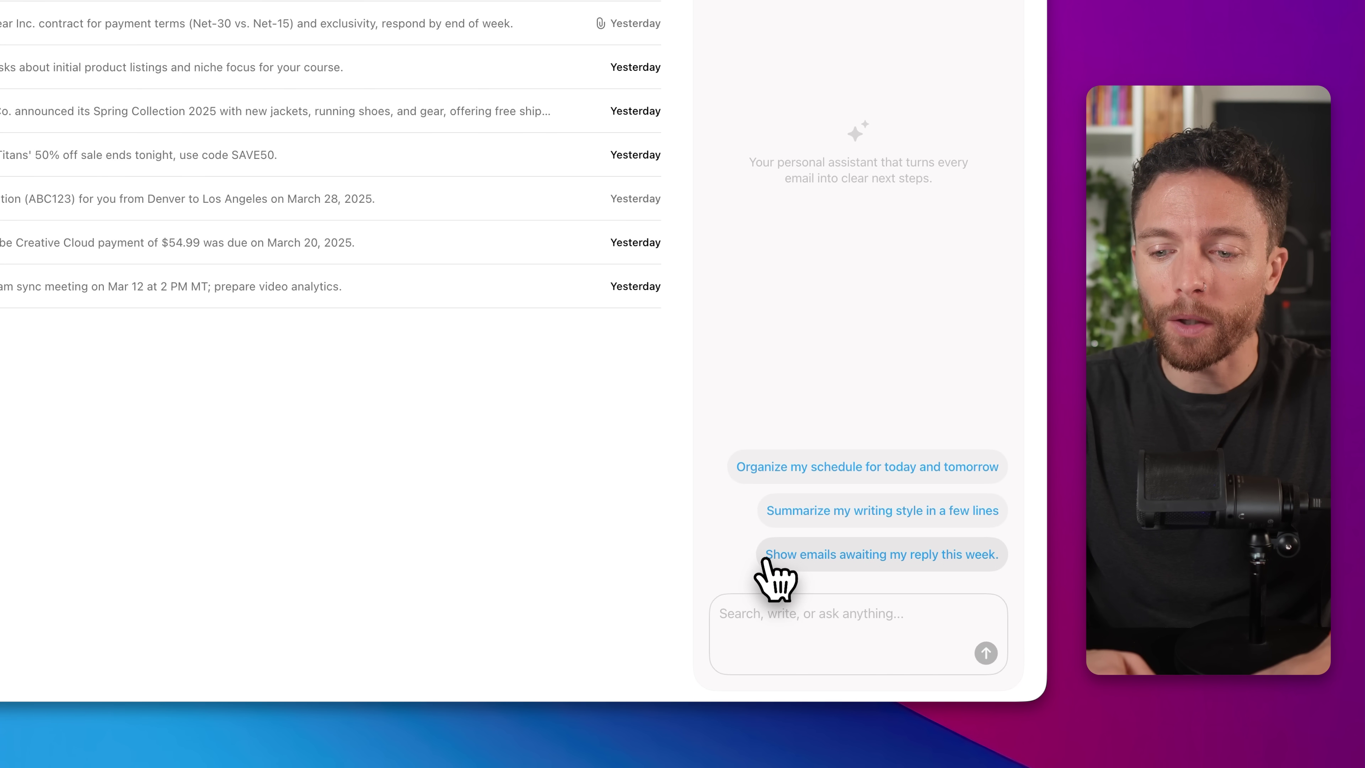
# Send Filo AI the request 'Create an outline of my upcoming travel plans'.
pyautogui.click(762, 602)
pyautogui.write('Create an outline of my upcoming travel plans')
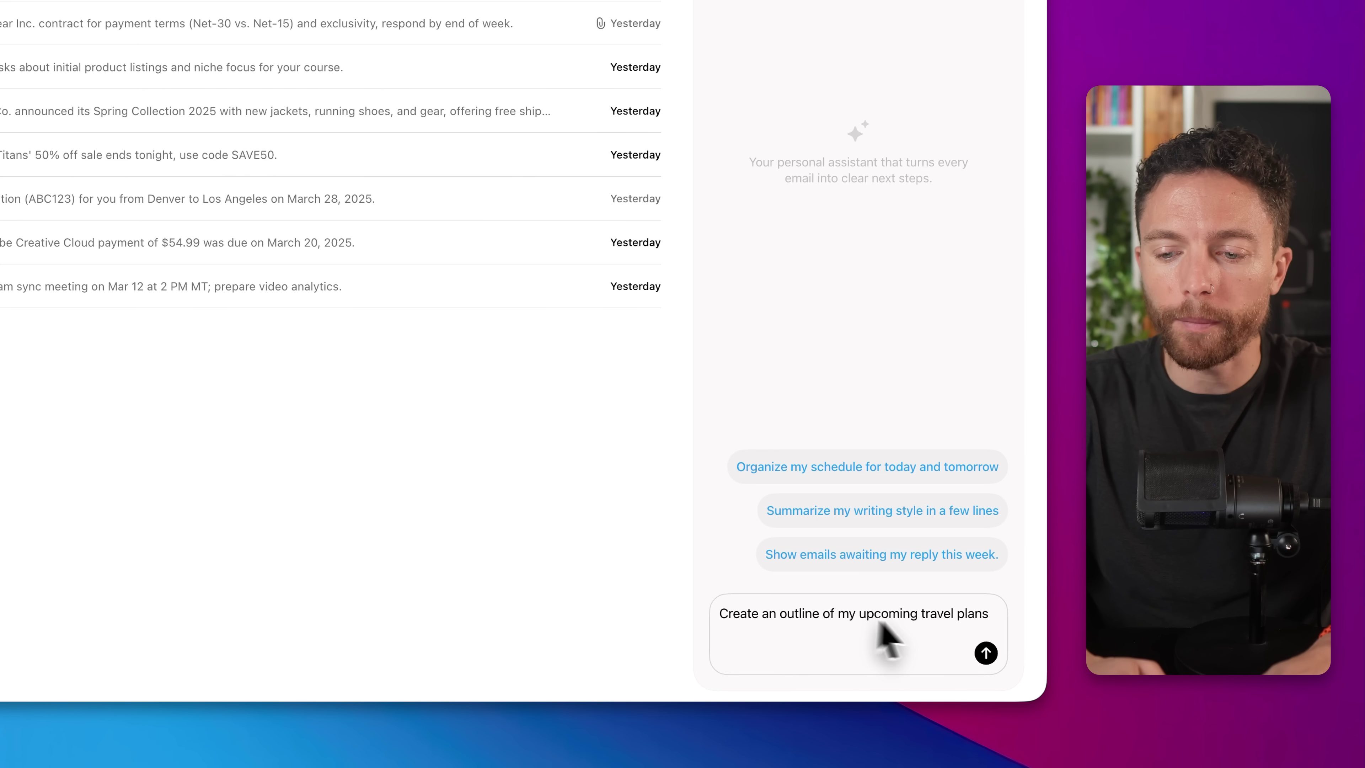
pyautogui.click(985, 653)
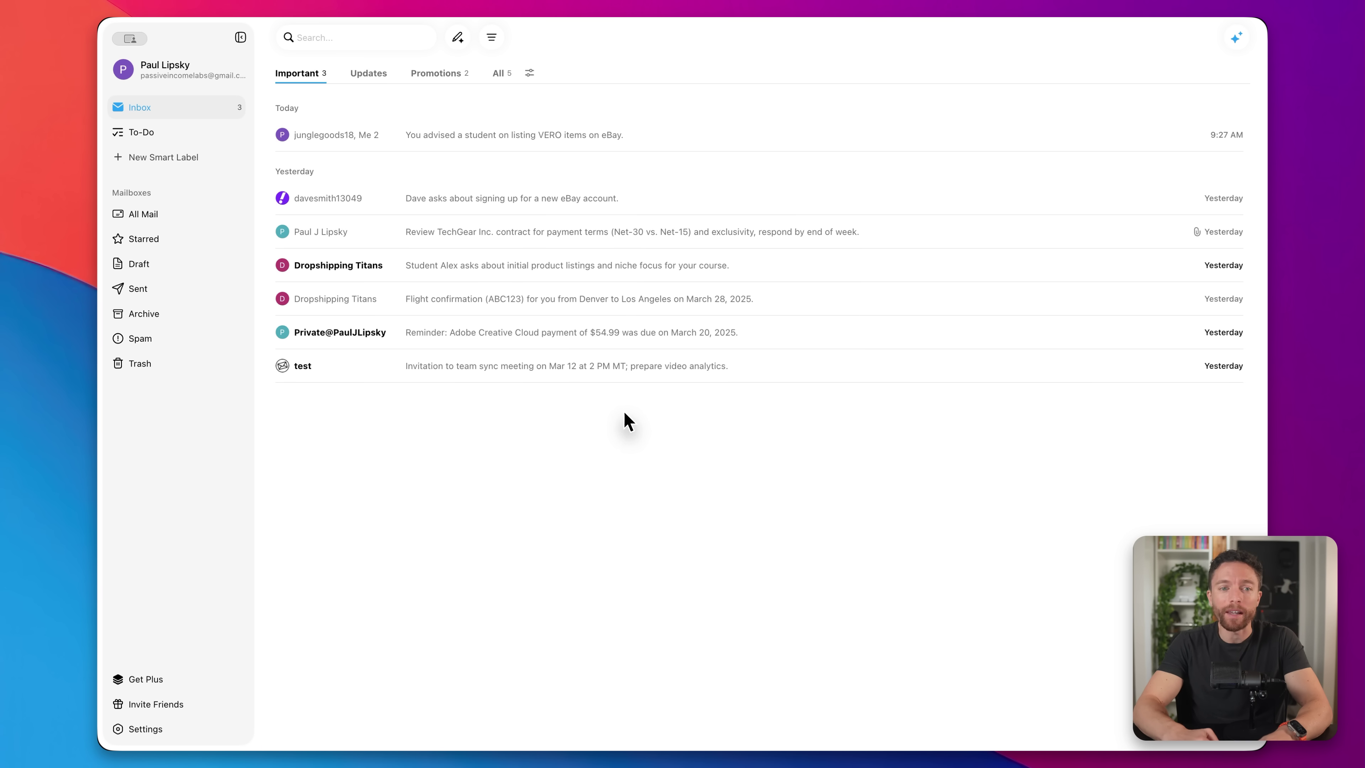
# Create a 'Student Questions' smart label whose prompt targets questions from students of your course.
pyautogui.click(368, 73)
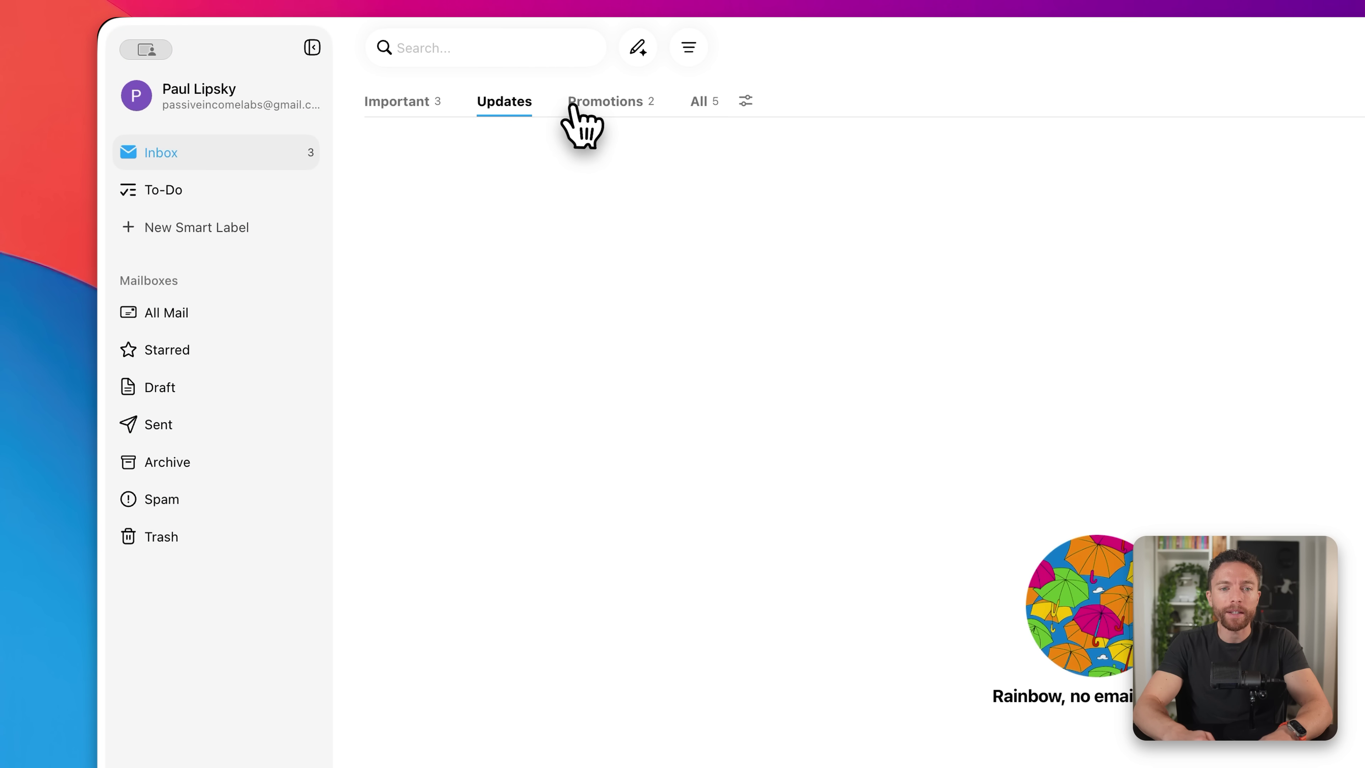
pyautogui.click(574, 105)
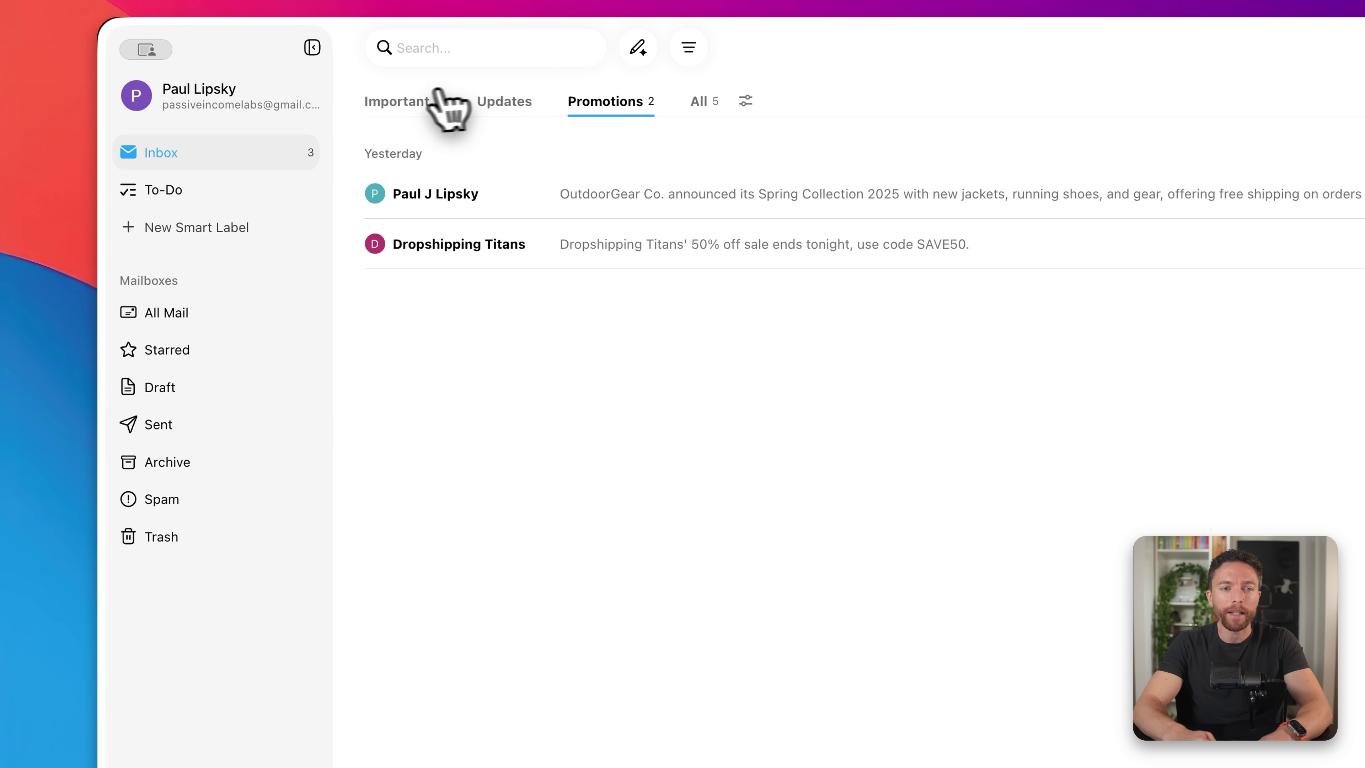
pyautogui.click(427, 102)
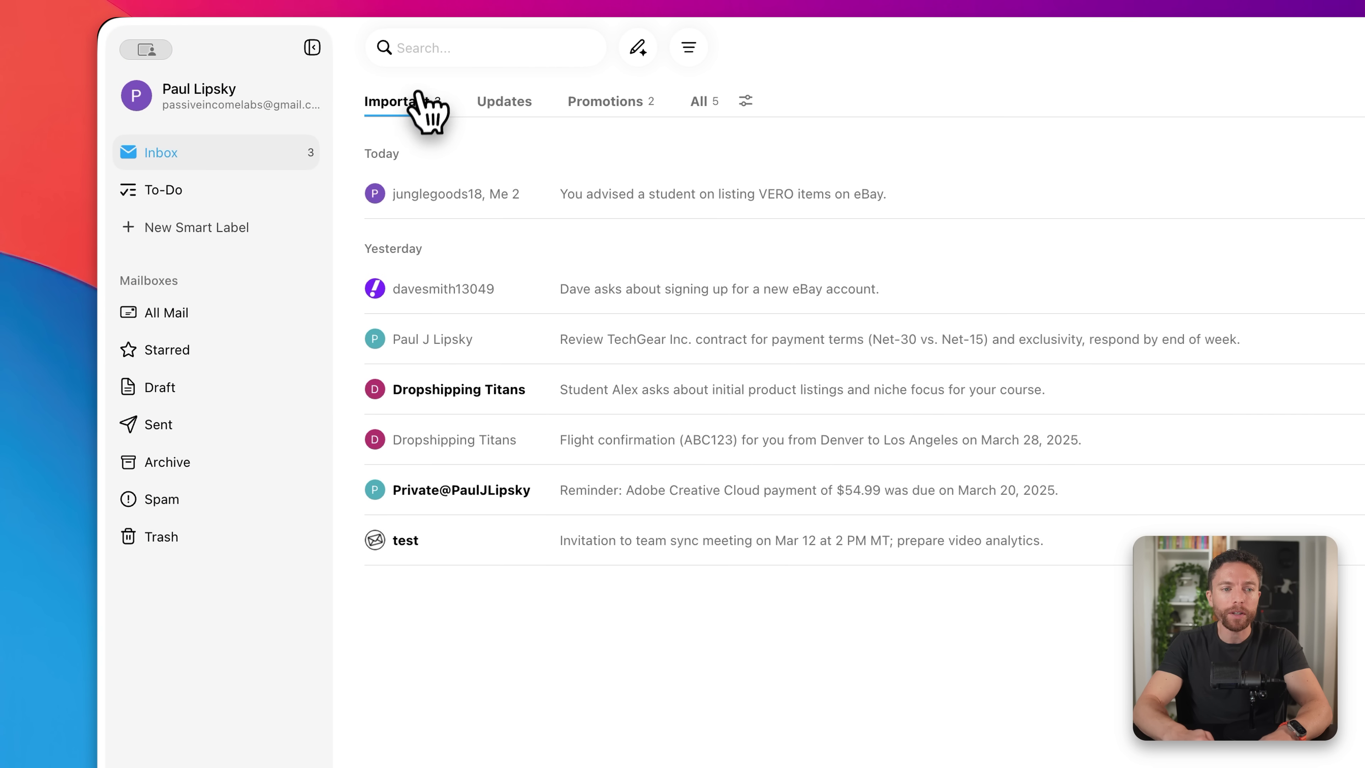
pyautogui.click(246, 232)
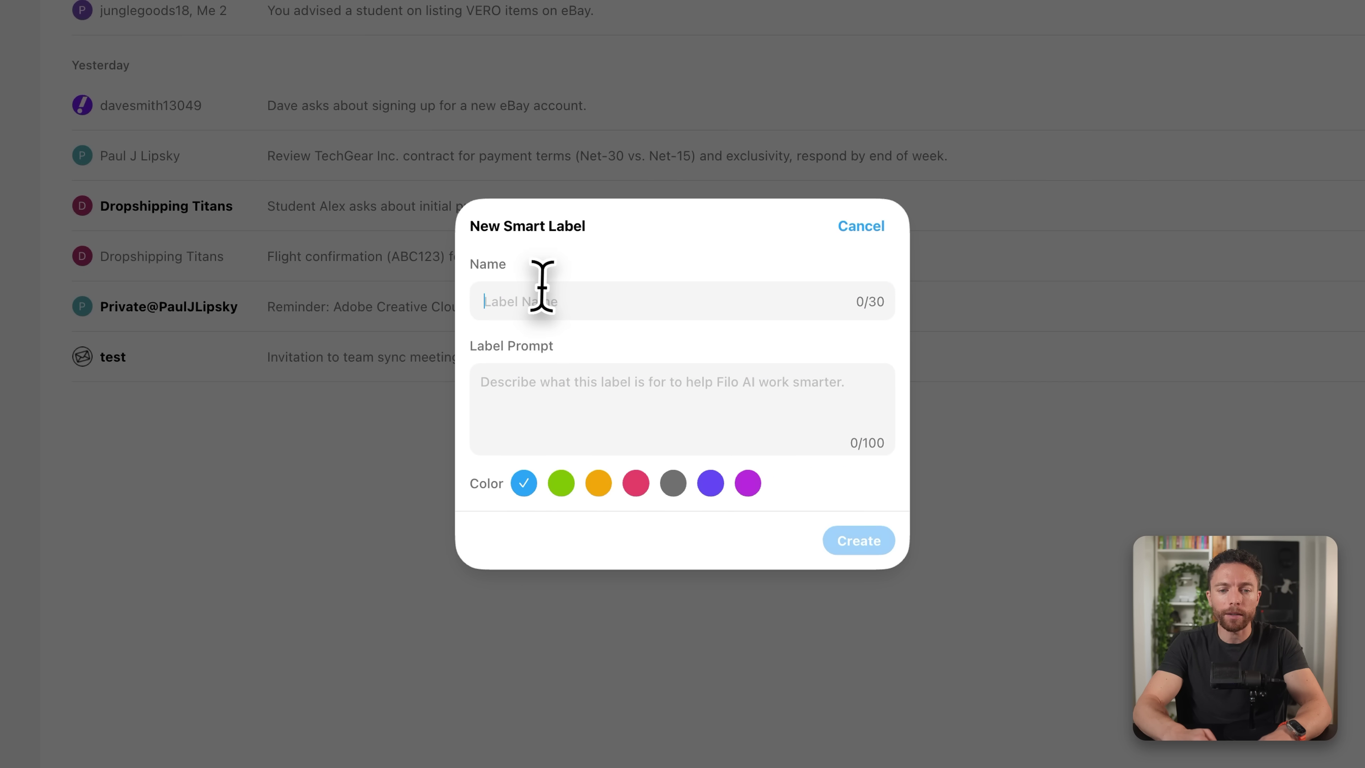
pyautogui.write('Student Questions')
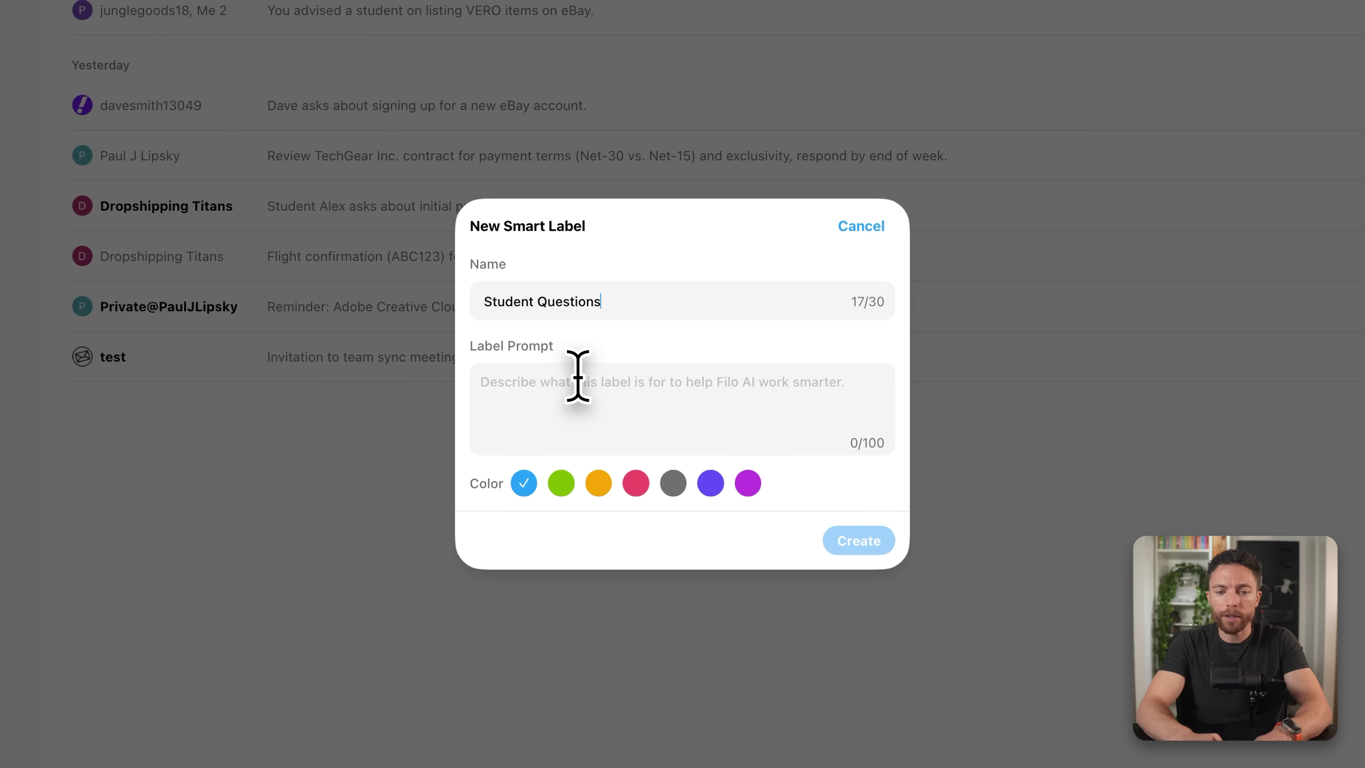
pyautogui.click(578, 376)
pyautogui.write('Questions from students who have taken my course')
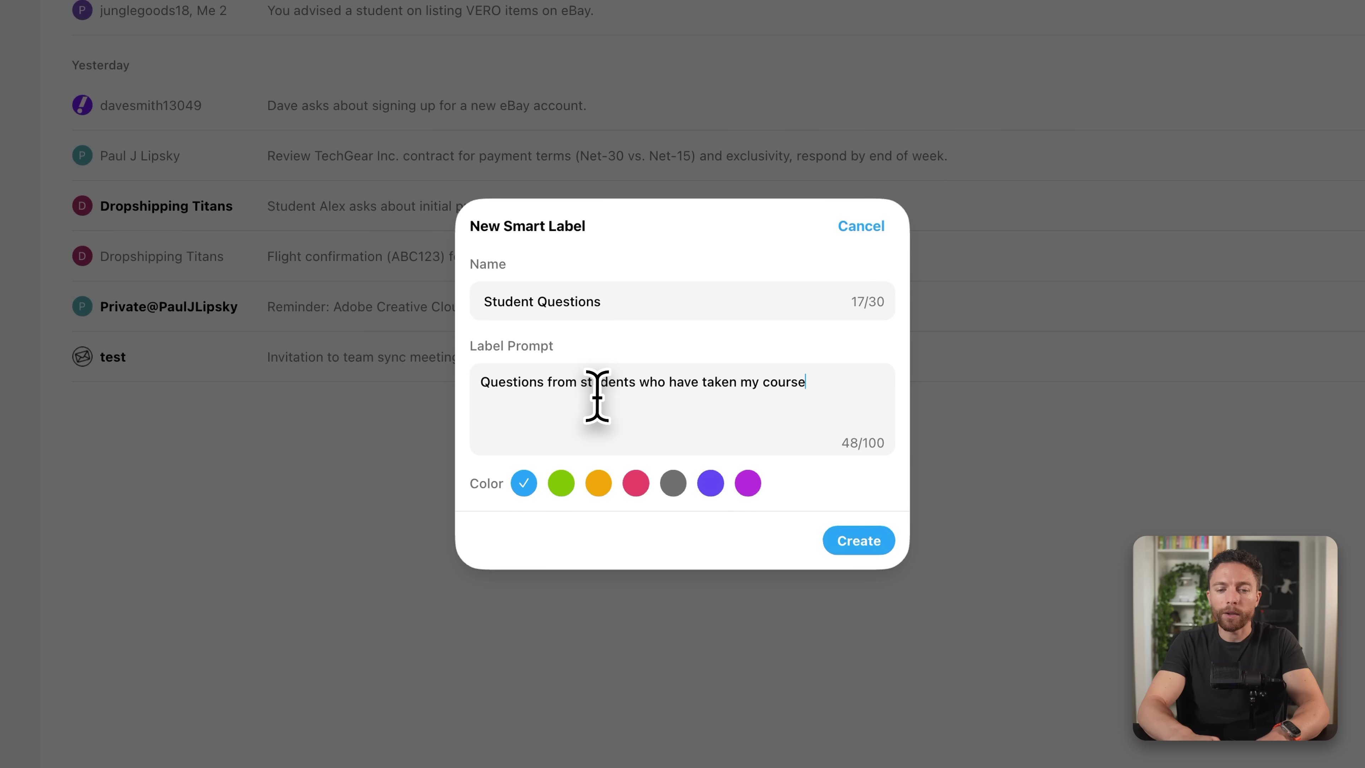
pyautogui.click(872, 542)
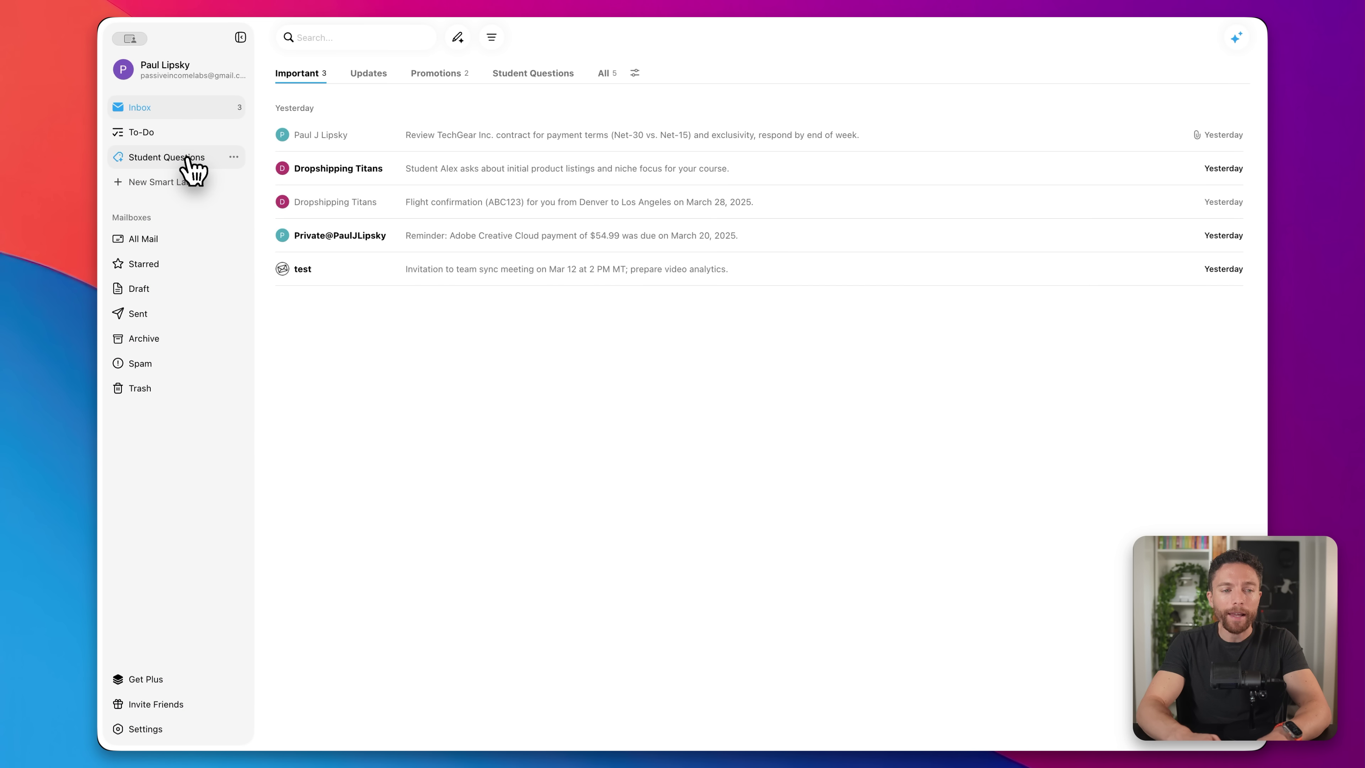
# View the Student Questions label's two tagged emails, then cancel a second New Smart Label form.
pyautogui.click(191, 167)
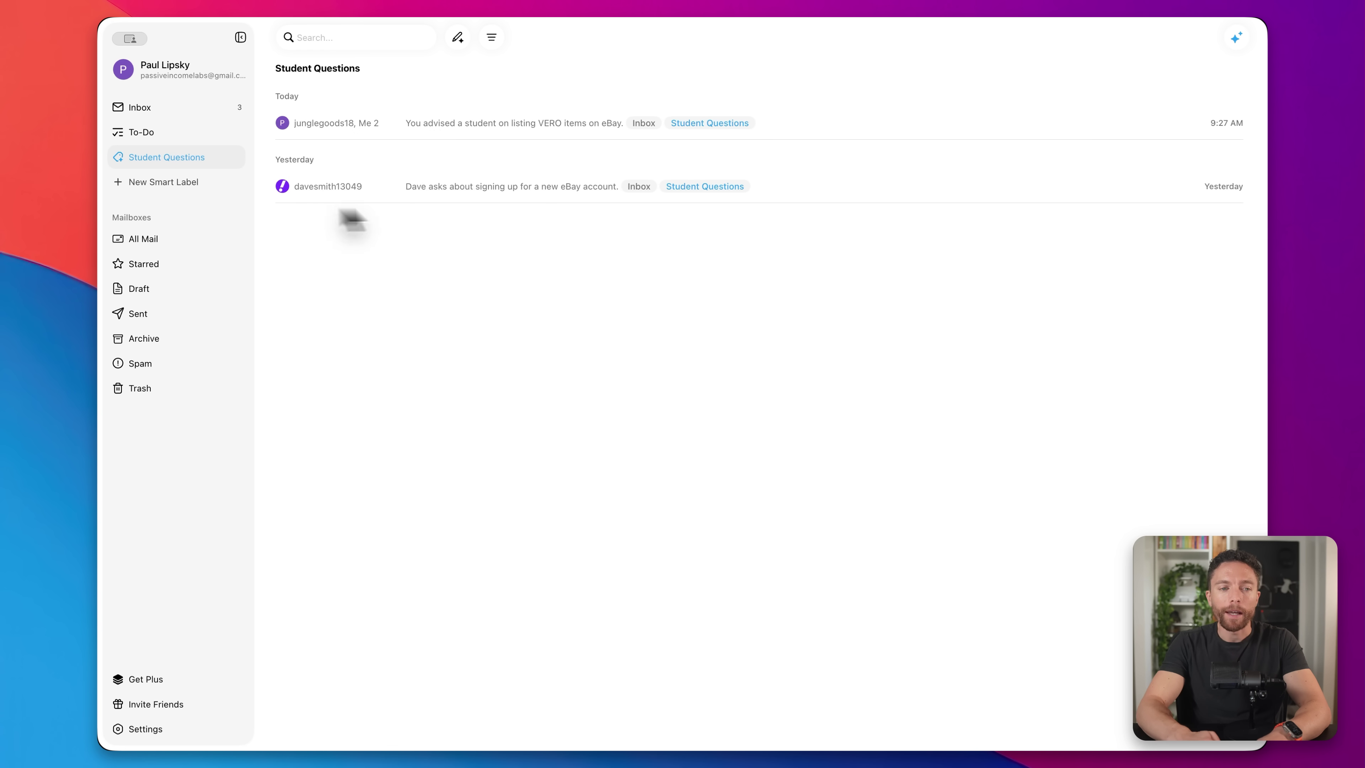
pyautogui.click(135, 184)
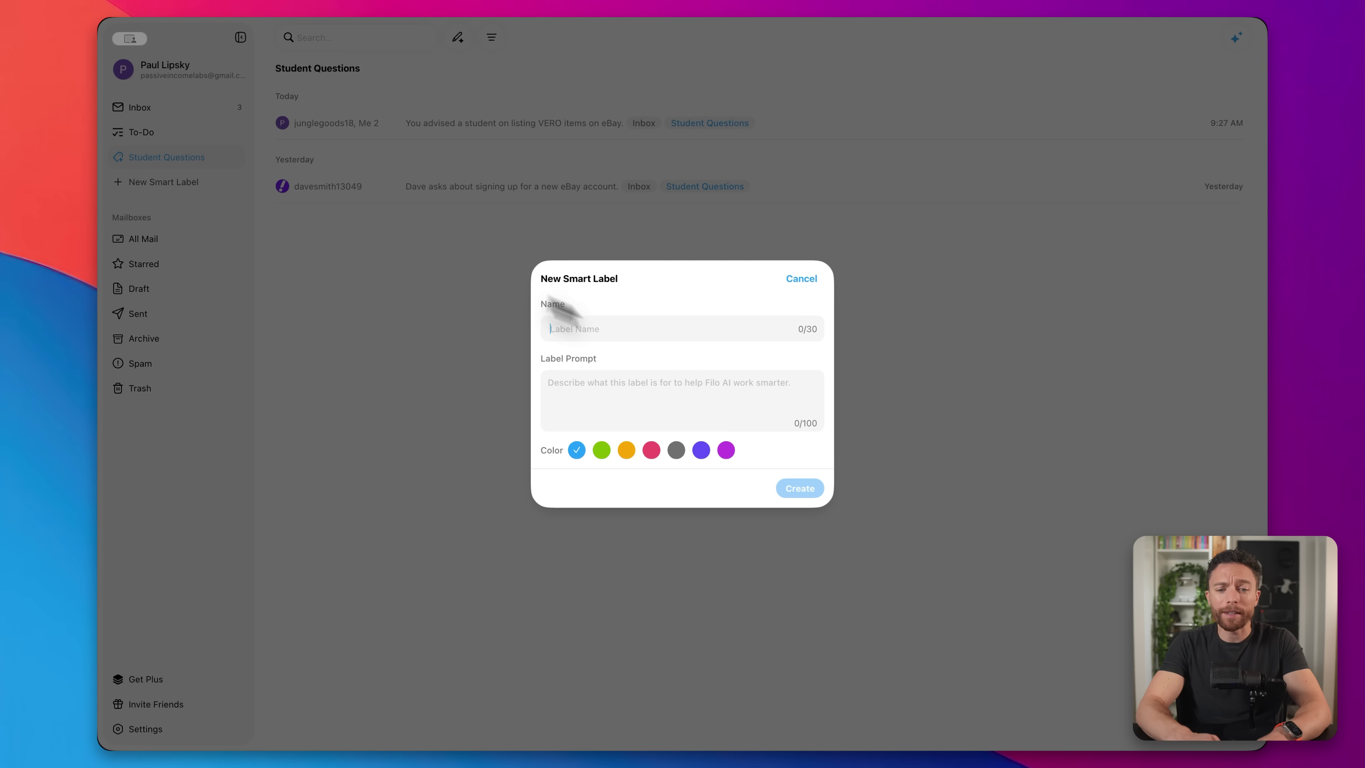
pyautogui.click(802, 280)
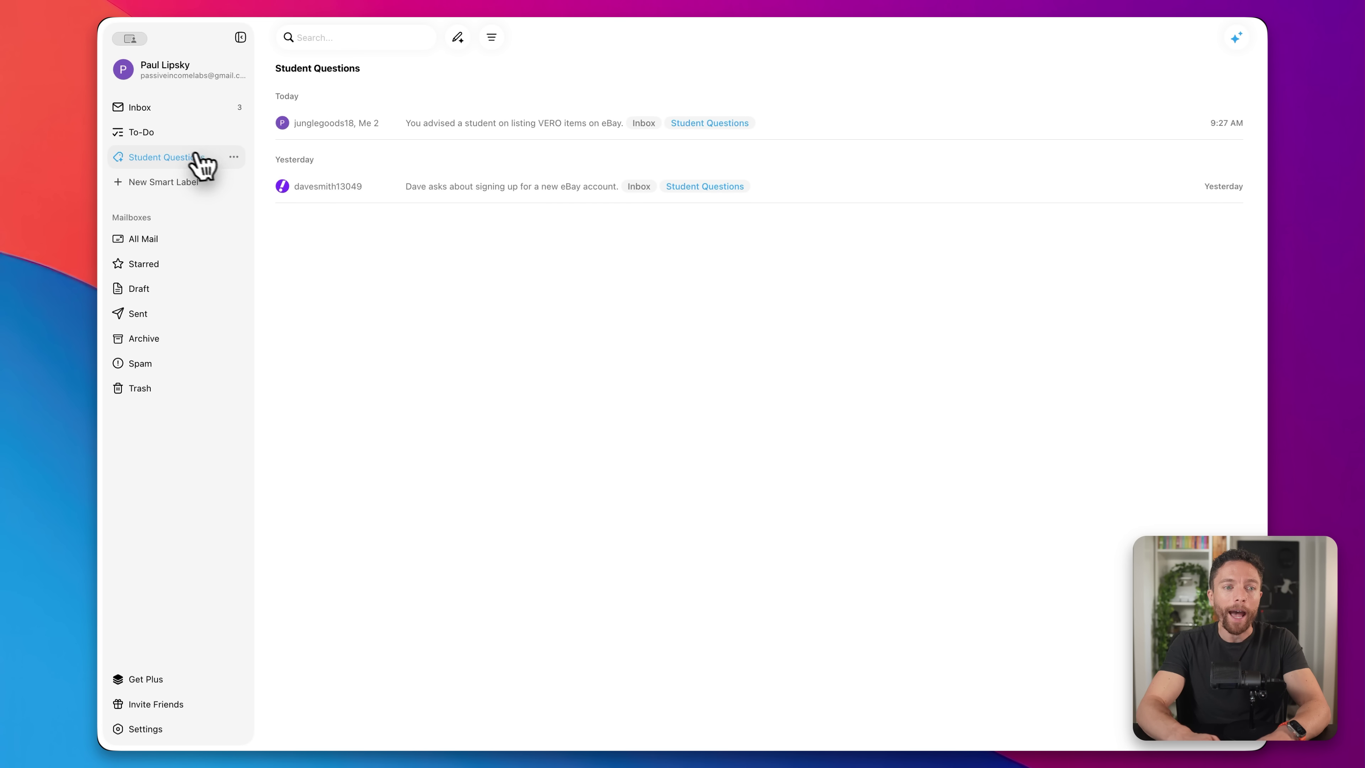